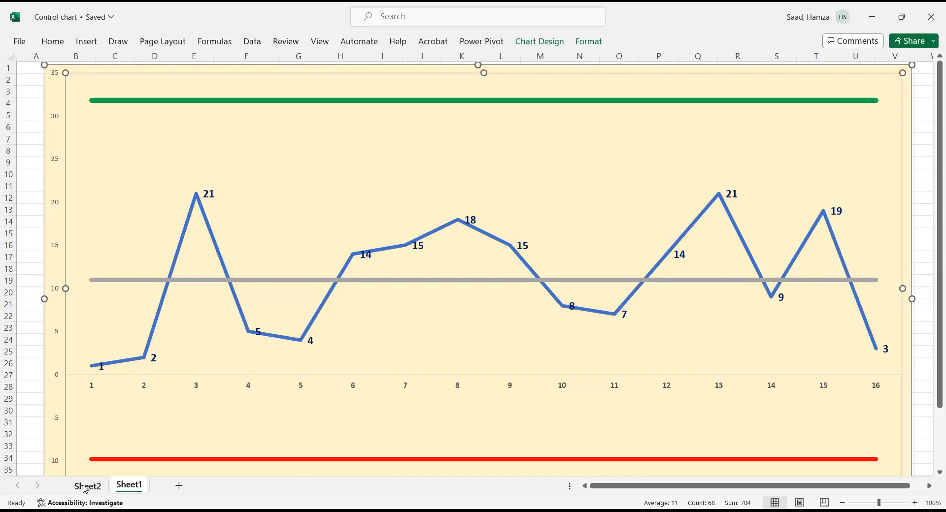
- Switch to Sheet2 and calculate the average of the observations C4:C26 in the X bar cell J4
click(85, 488)
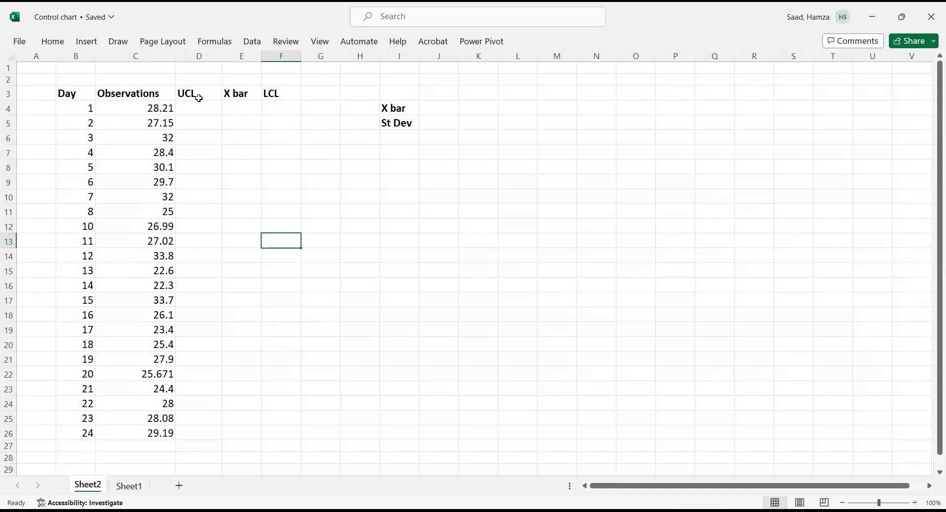
click(434, 108)
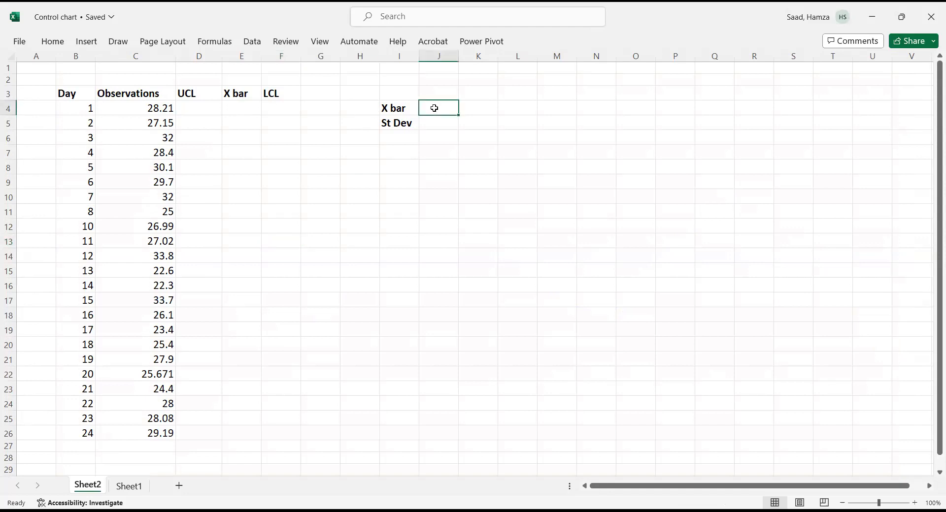
text(=)
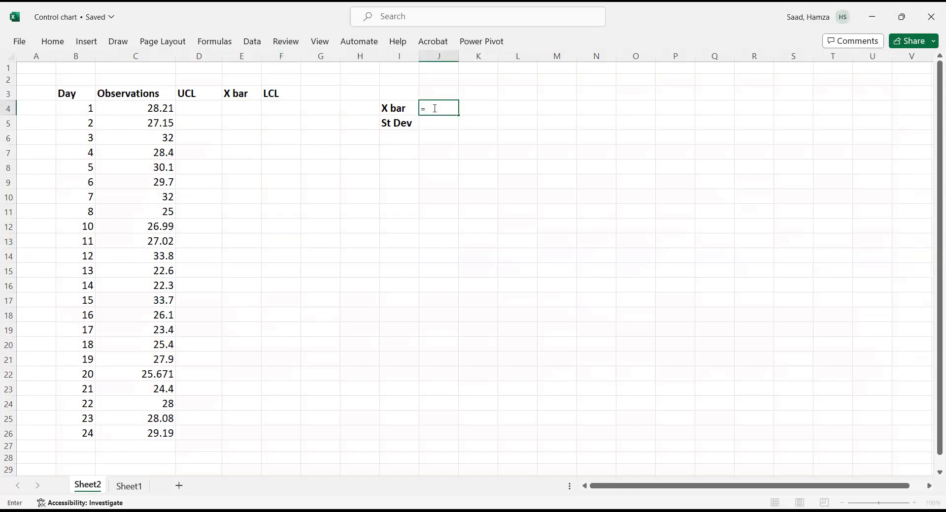
text(aver)
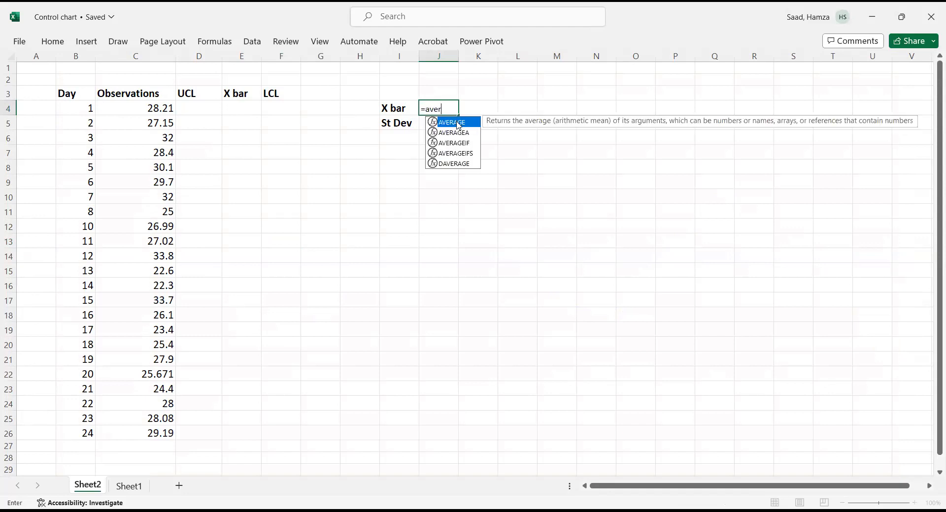
double_click(458, 123)
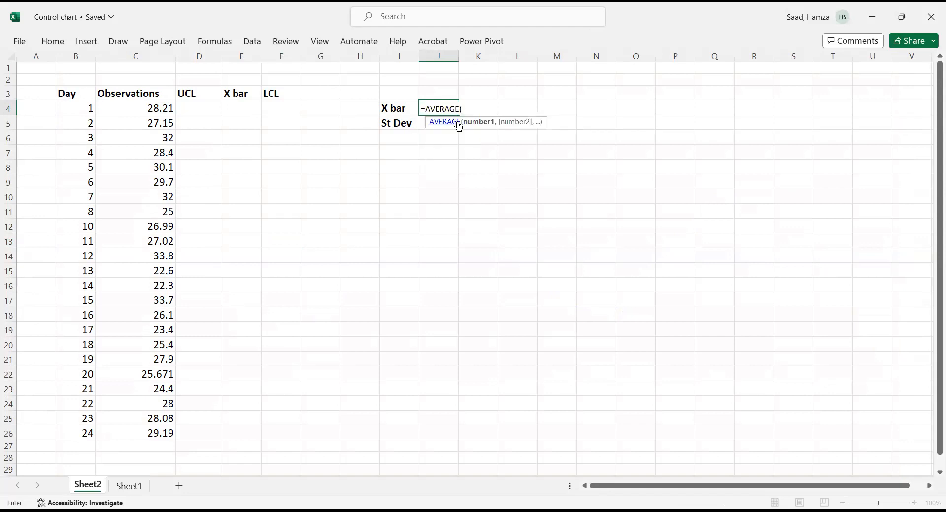
click(132, 104)
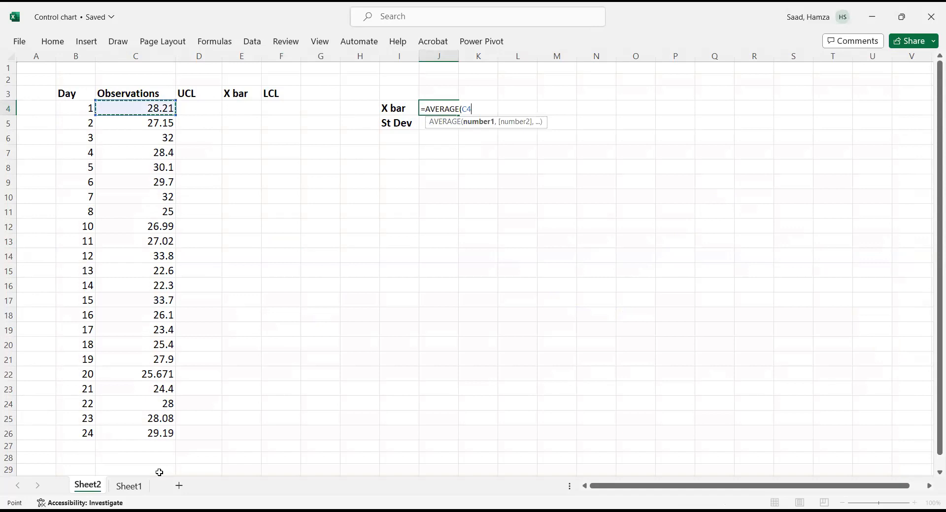
shift+click(160, 434)
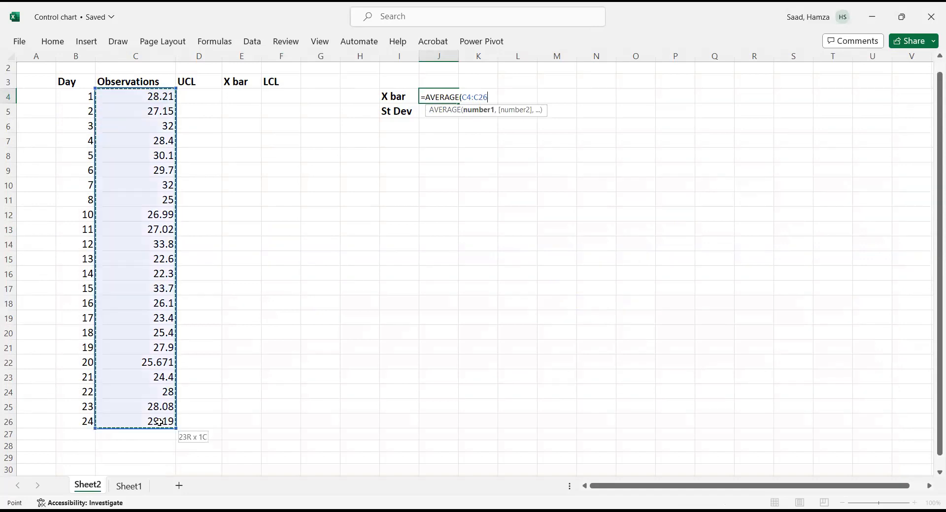
key(Return)
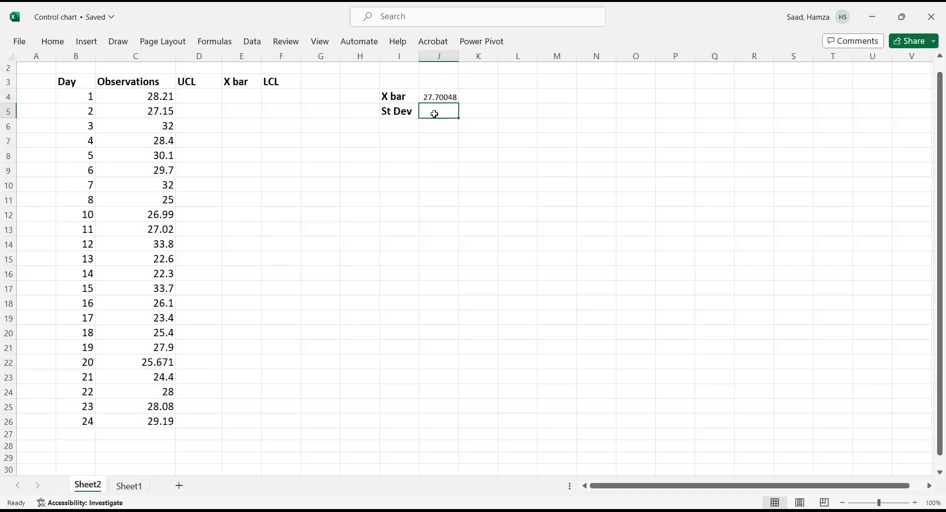
- Calculate the sample standard deviation of C4:C26 with STDEV.S in the St Dev cell J5
text(=st)
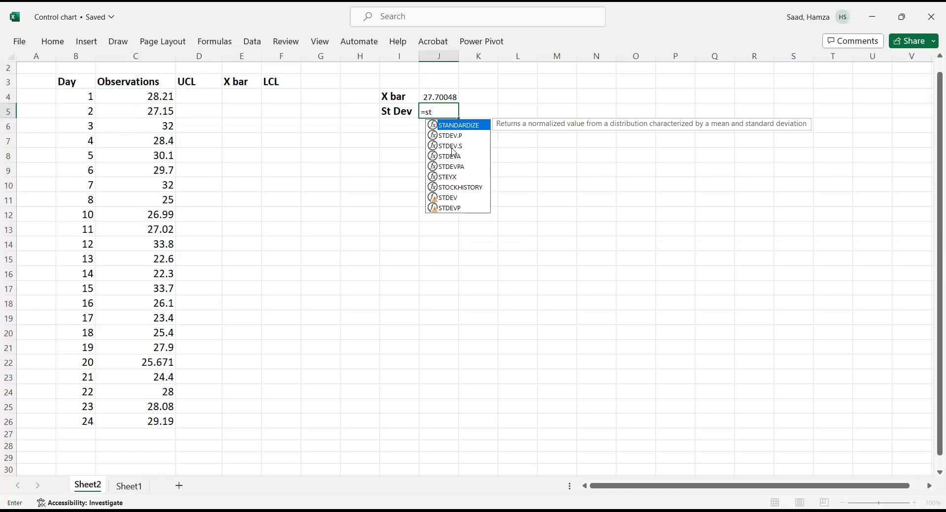
double_click(454, 146)
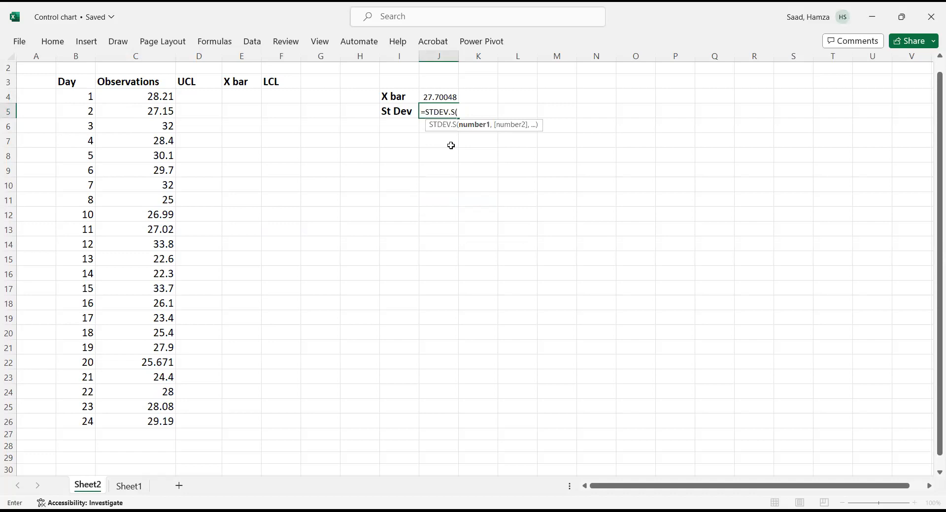
click(153, 98)
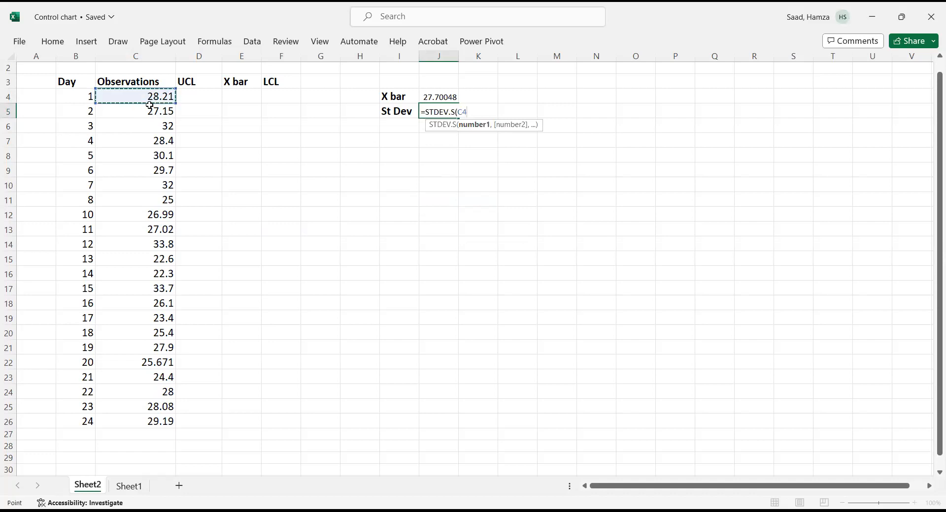
shift+click(153, 423)
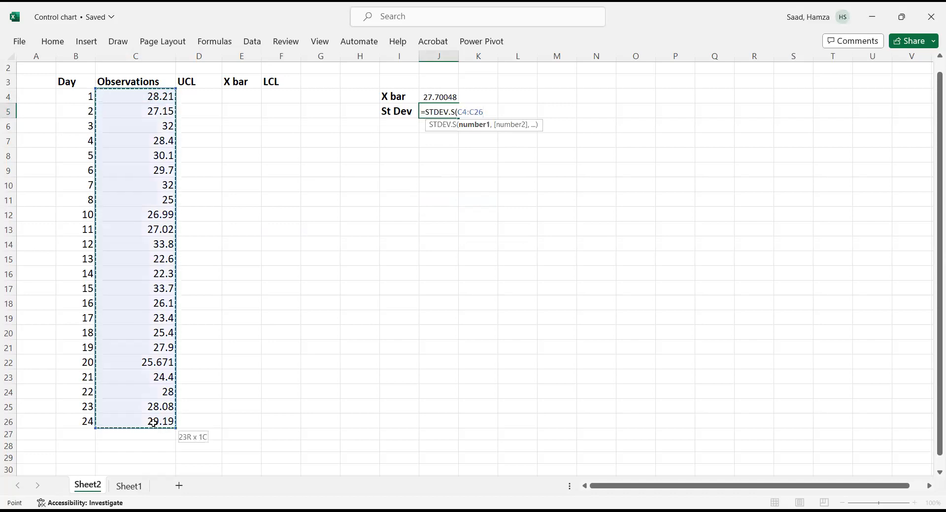
key(Return)
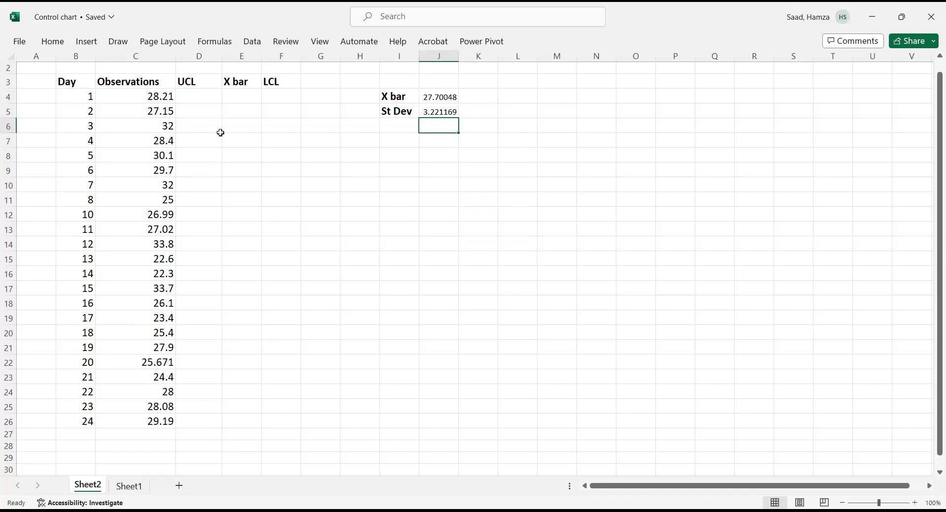
- Set E4 to the absolute reference =$J$4 and fill it down the X bar column to row 26
click(244, 98)
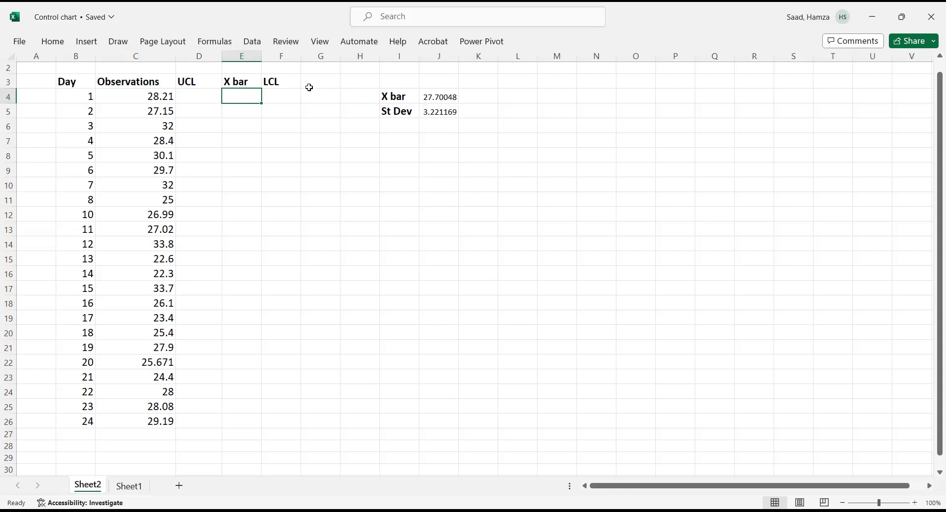
text(=)
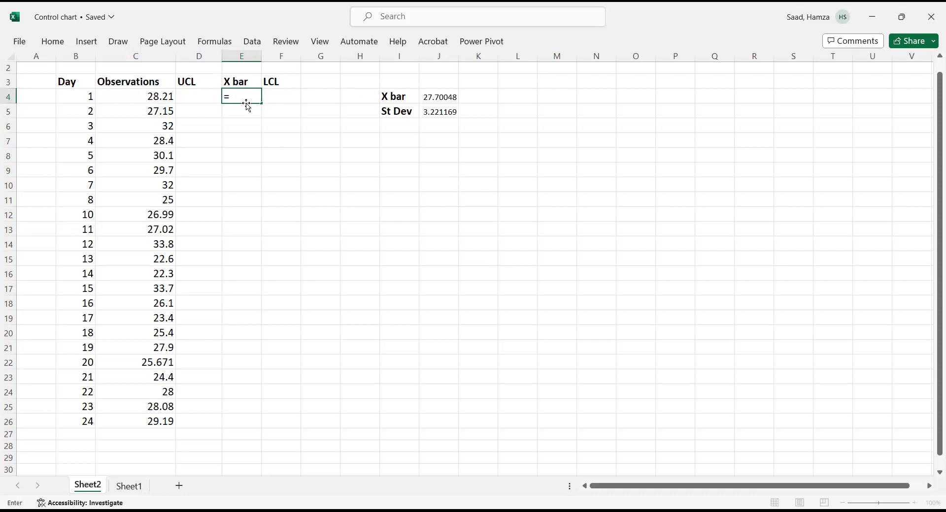
click(429, 97)
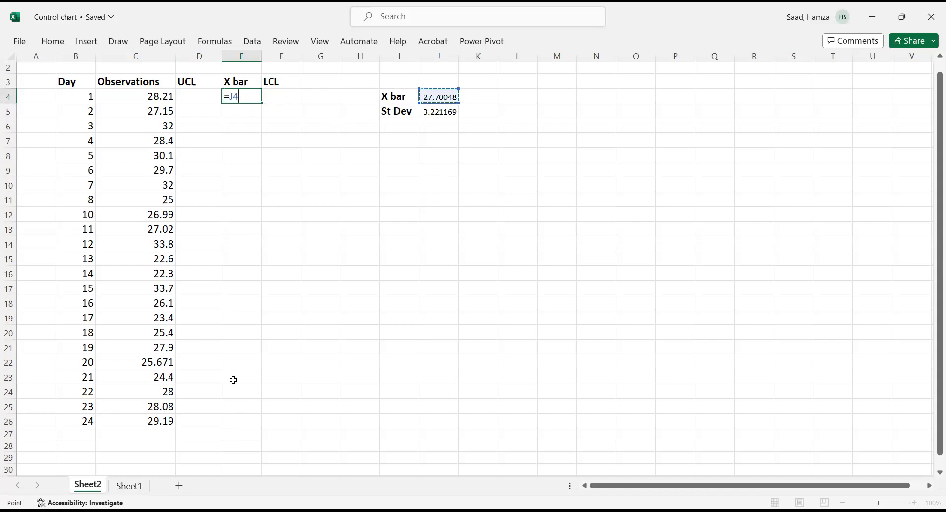
click(226, 97)
text($J$)
key(Return)
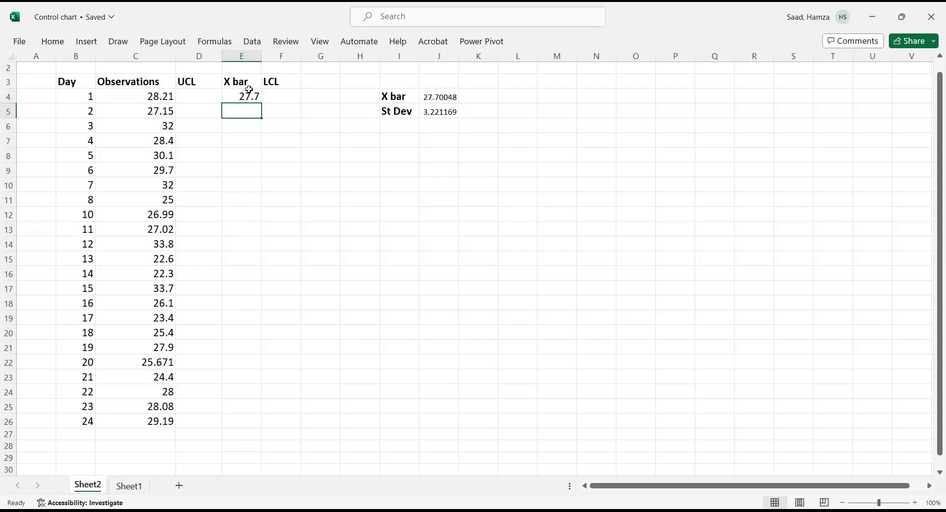
click(248, 95)
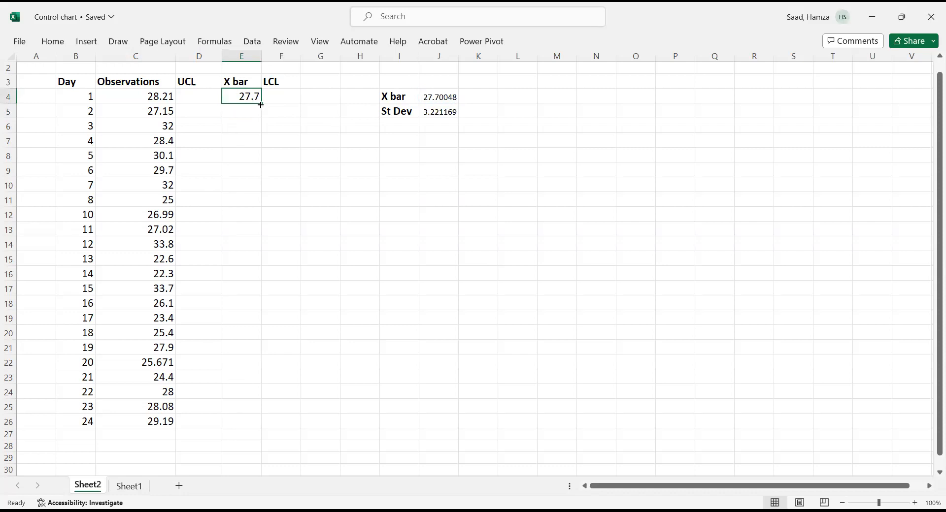
double_click(261, 103)
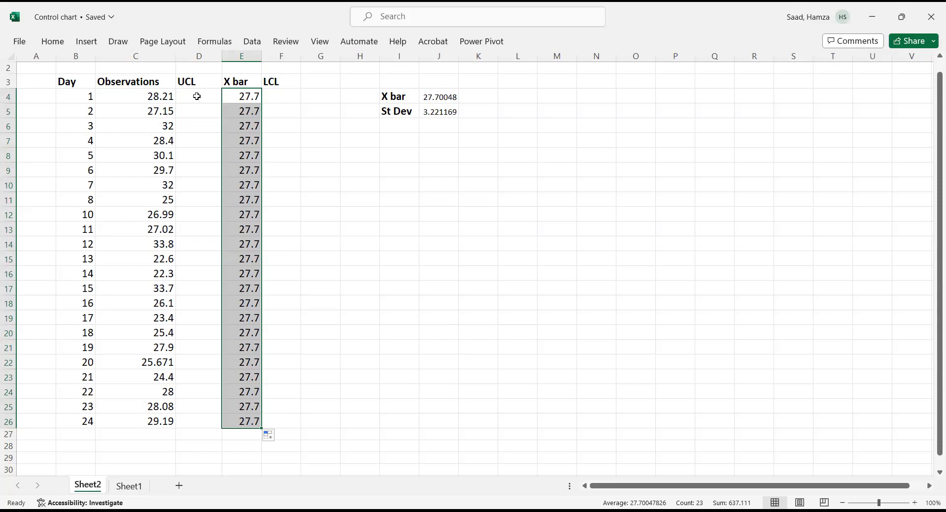
- Enter the UCL formula =E4+(3*$J$5) in D4, adding the missing closing parenthesis, and fill it down to row 26
click(197, 96)
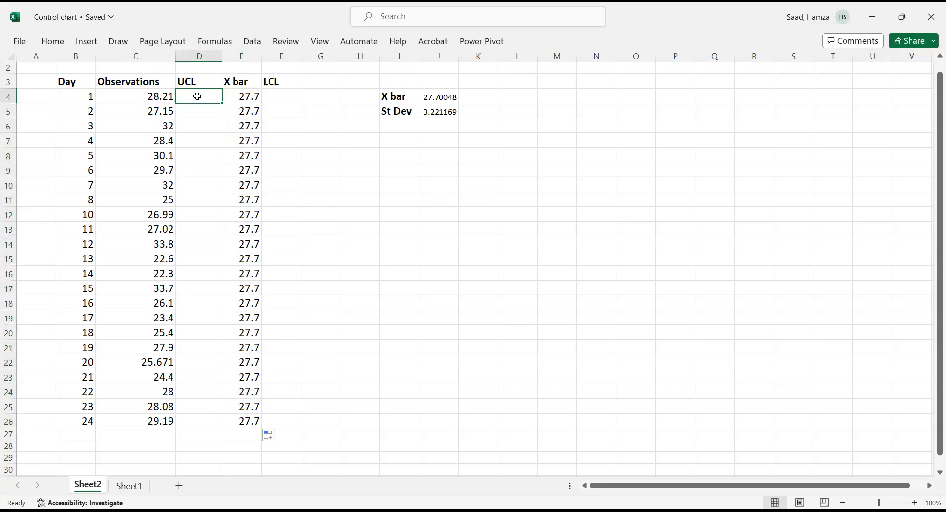
text(=)
click(236, 97)
text(+)
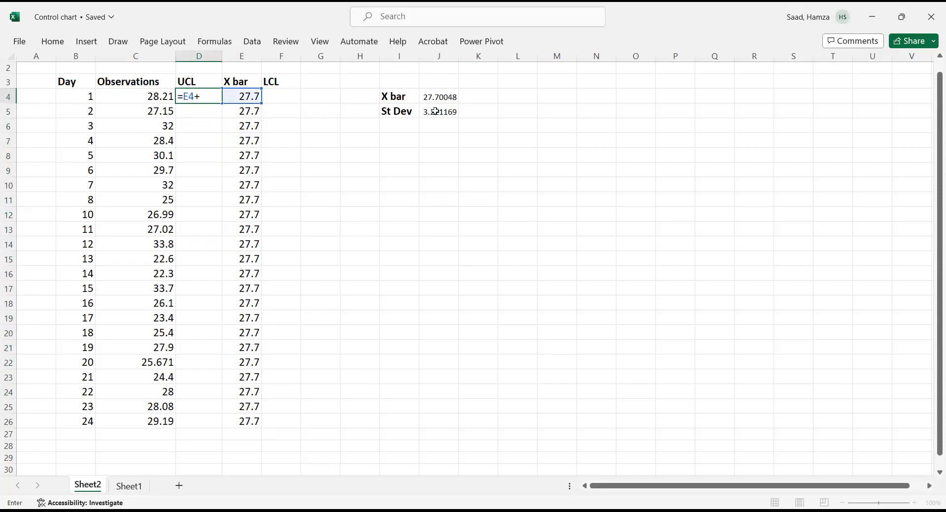
text((3*)
click(449, 113)
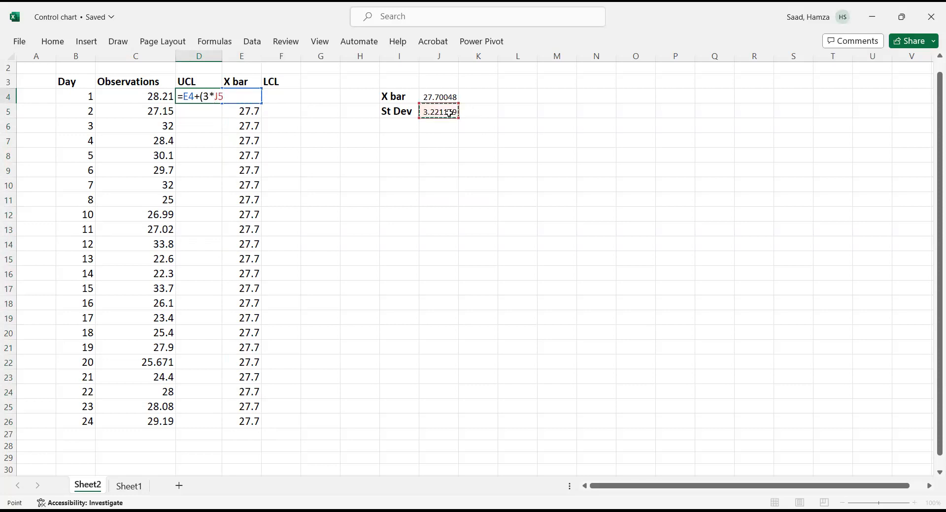
click(216, 96)
key(Return)
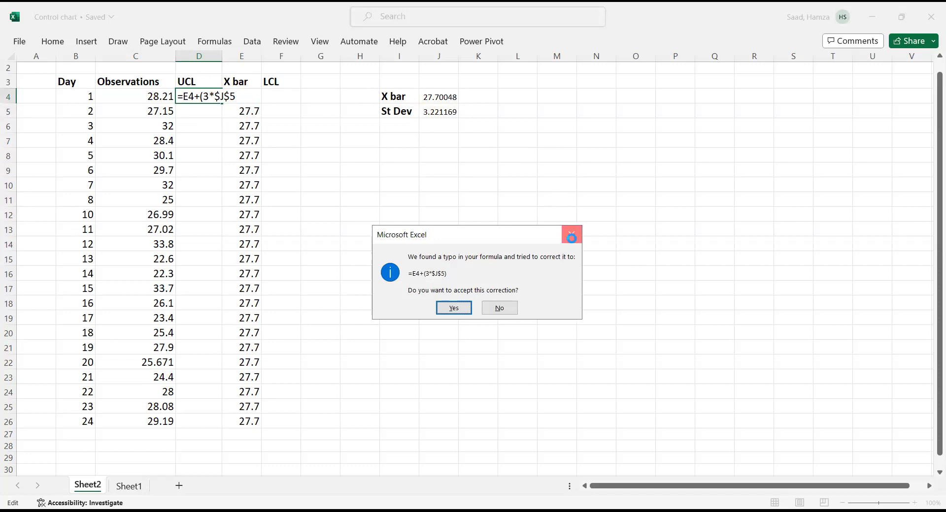
click(571, 235)
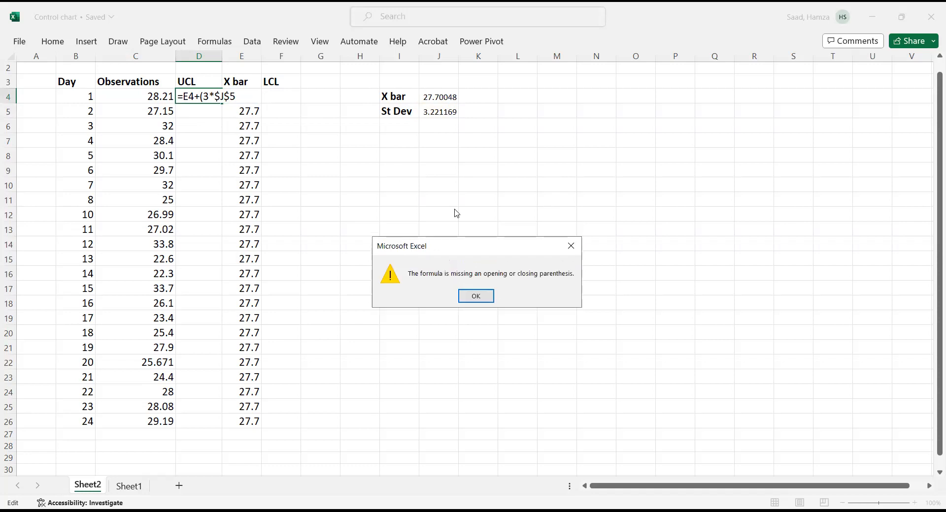
click(477, 299)
click(240, 98)
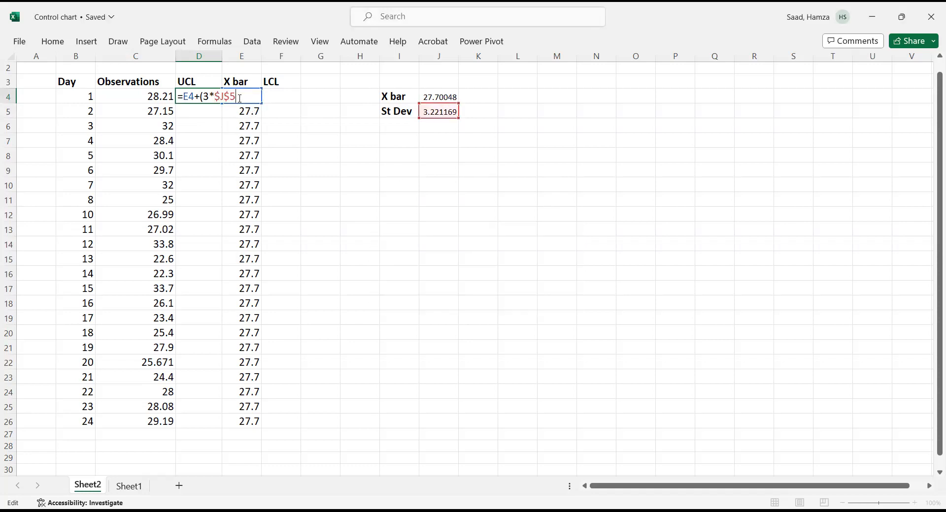
text())
key(Return)
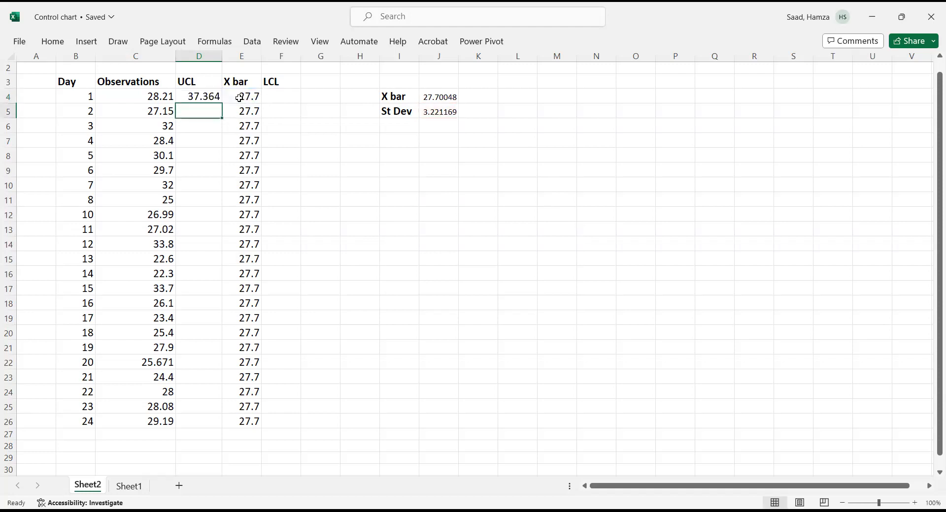
click(185, 97)
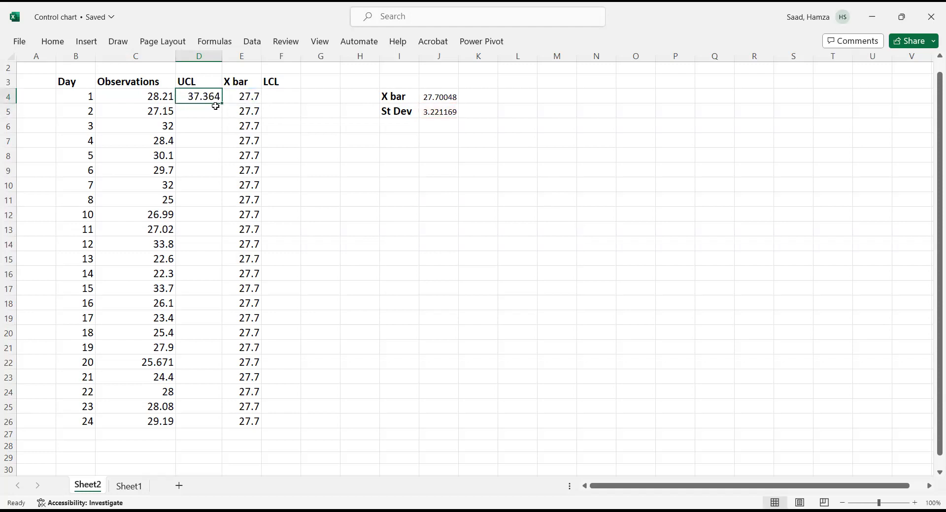
double_click(222, 104)
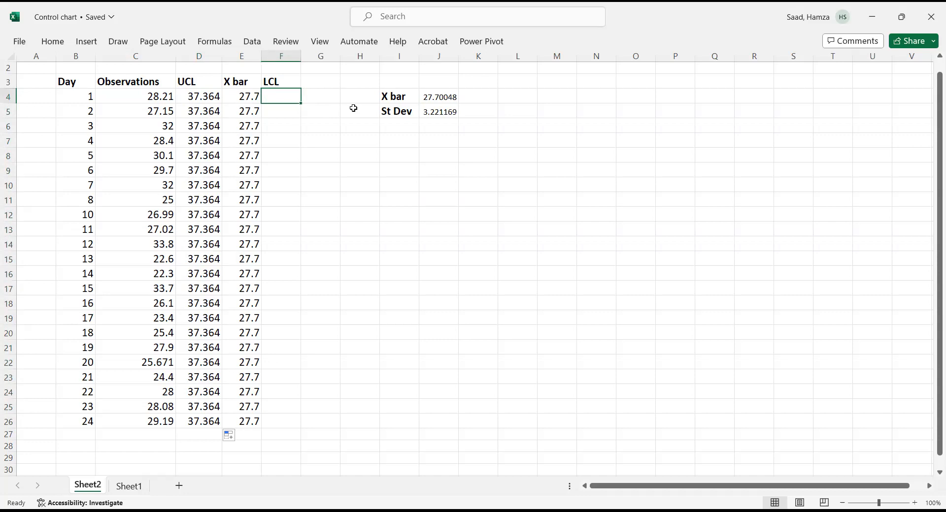
- Enter the LCL formula =E4-(3*J5) in F4 and fill it down to row 26
text(=)
click(244, 94)
text(-)
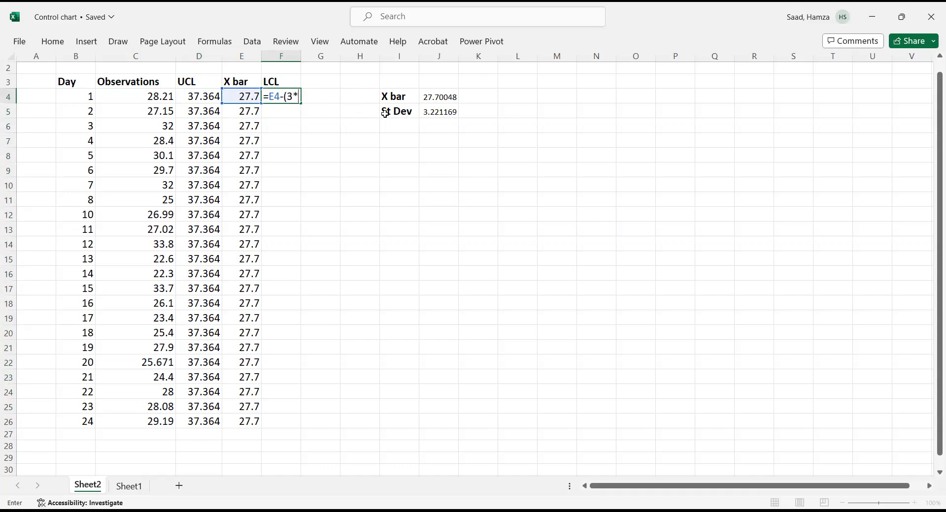
text((3*)
click(444, 114)
text())
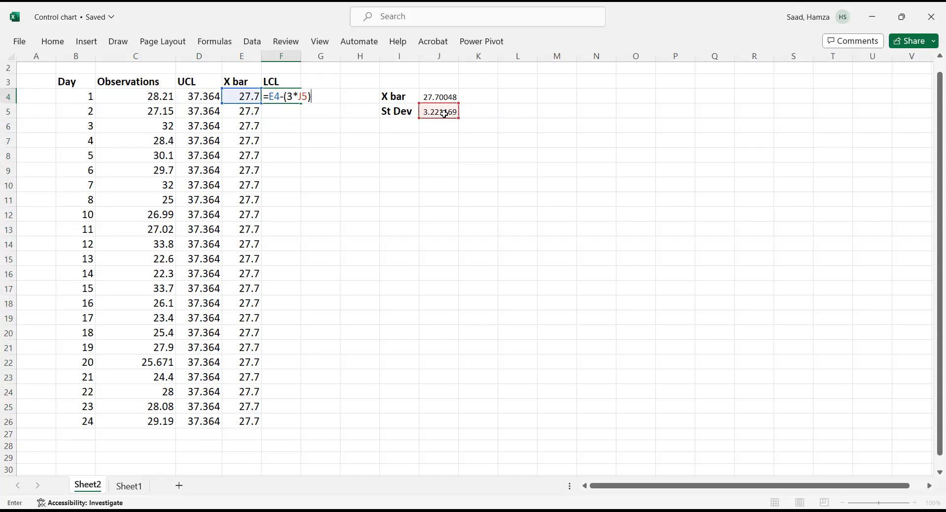
key(Return)
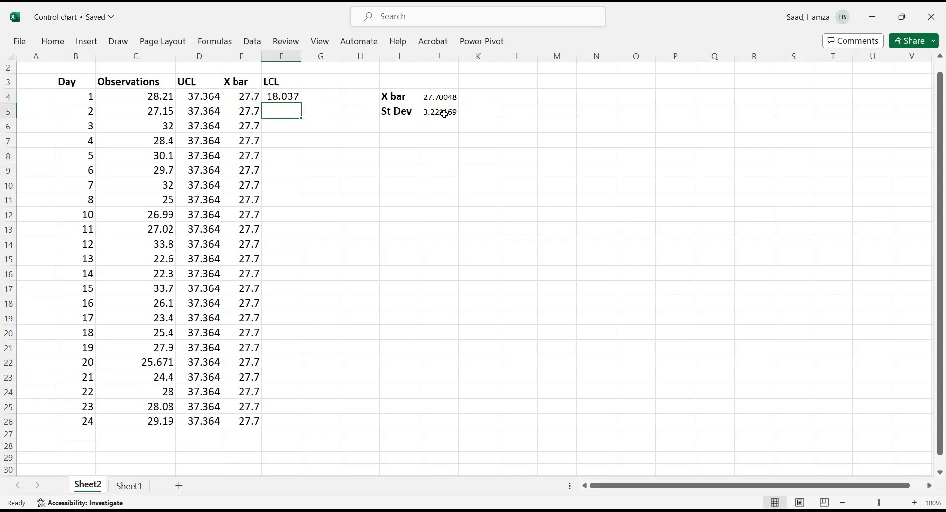
click(276, 96)
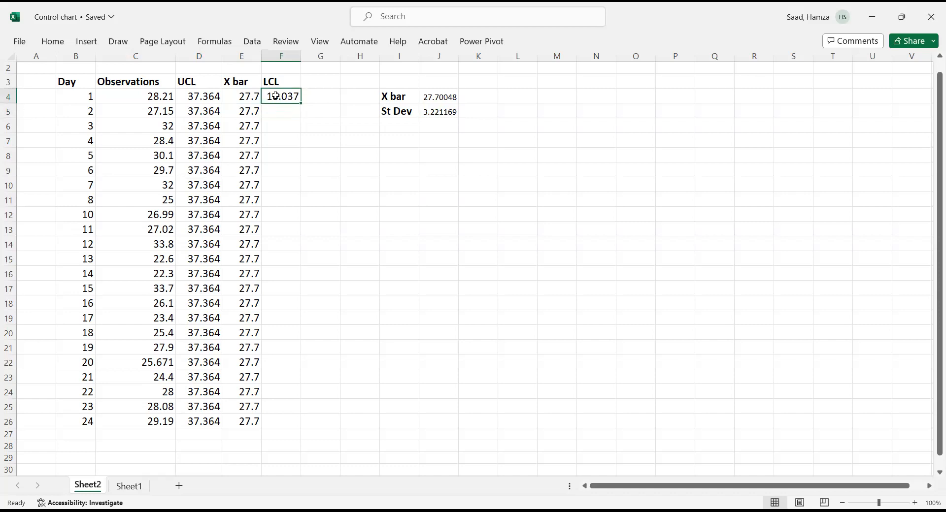
double_click(299, 103)
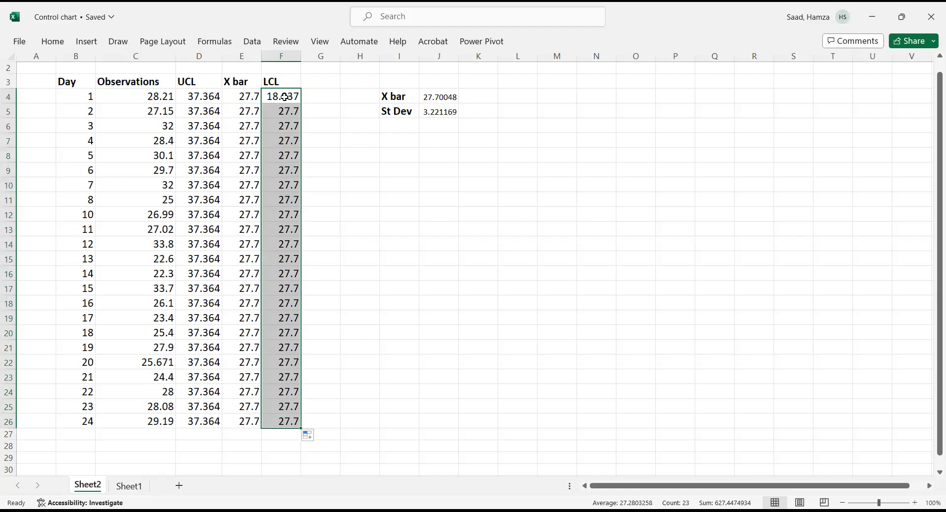
- Edit the LCL formula in F4 so the standard deviation reference becomes absolute as $J$5
double_click(285, 97)
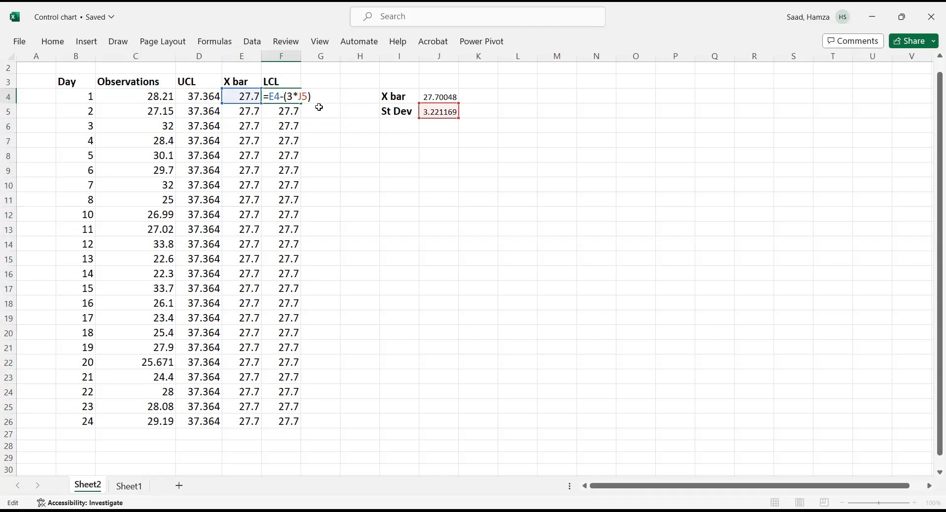
text($J$)
key(Return)
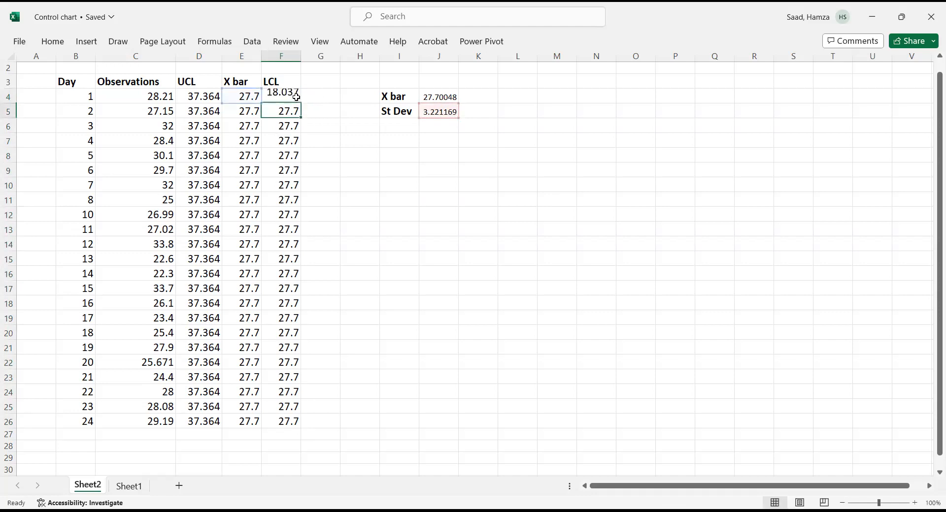
- Fill the corrected LCL formula from F4 down to row 26
click(290, 96)
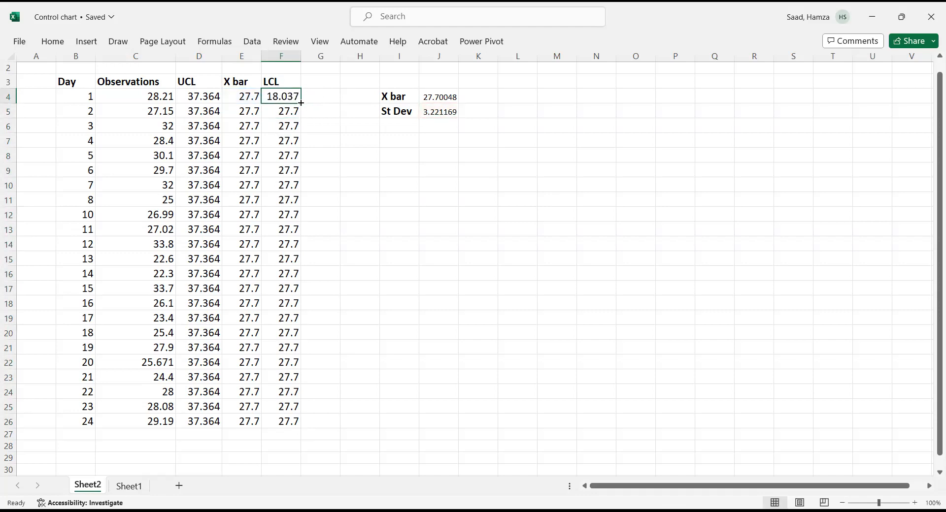
double_click(300, 104)
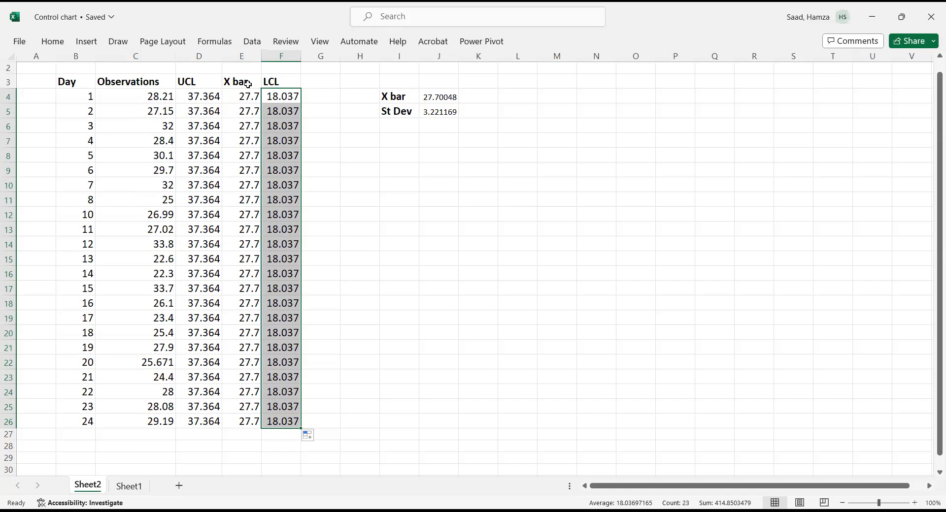
- Insert a basic line chart from the Observations, UCL, X bar and LCL columns in C3:F26
drag(135, 84, 281, 424)
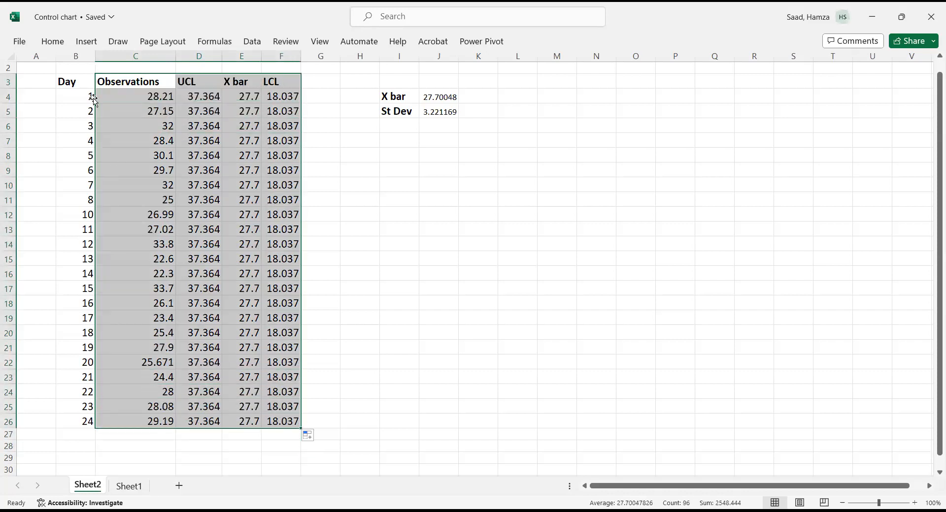
click(86, 43)
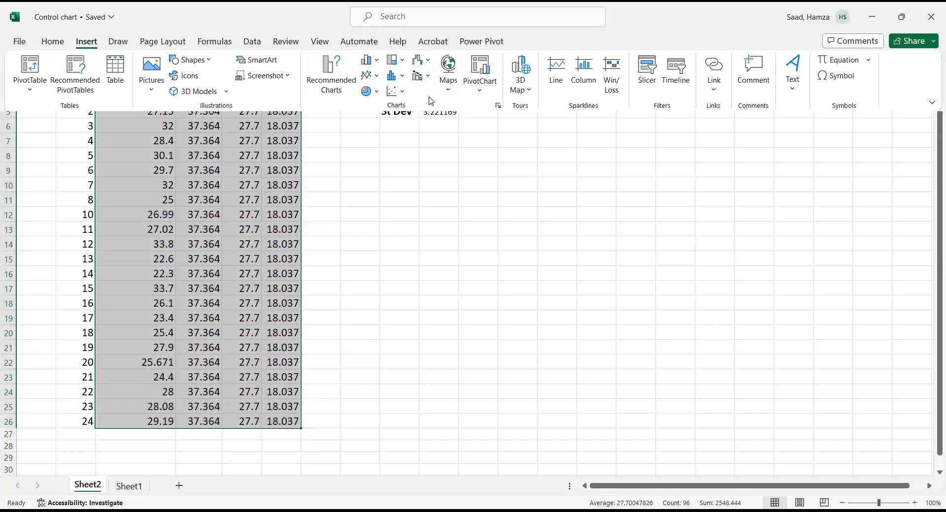
click(449, 93)
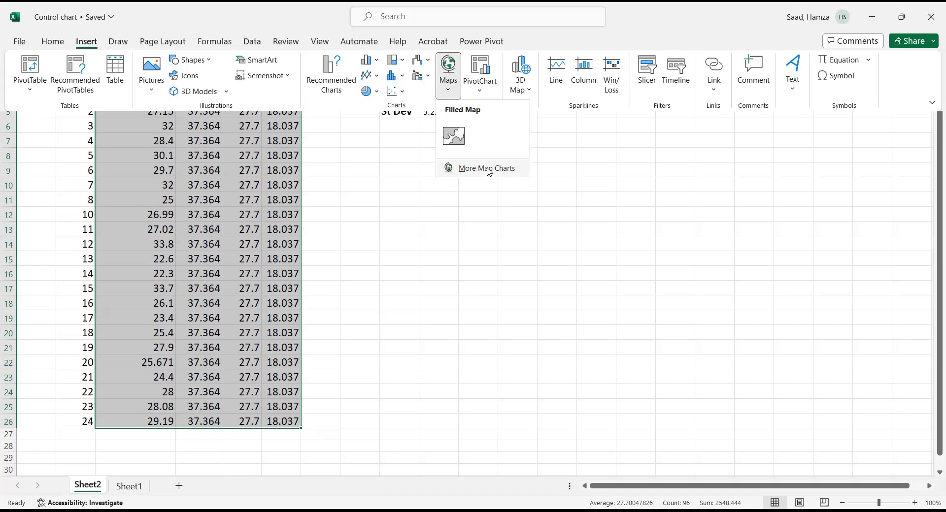
click(487, 168)
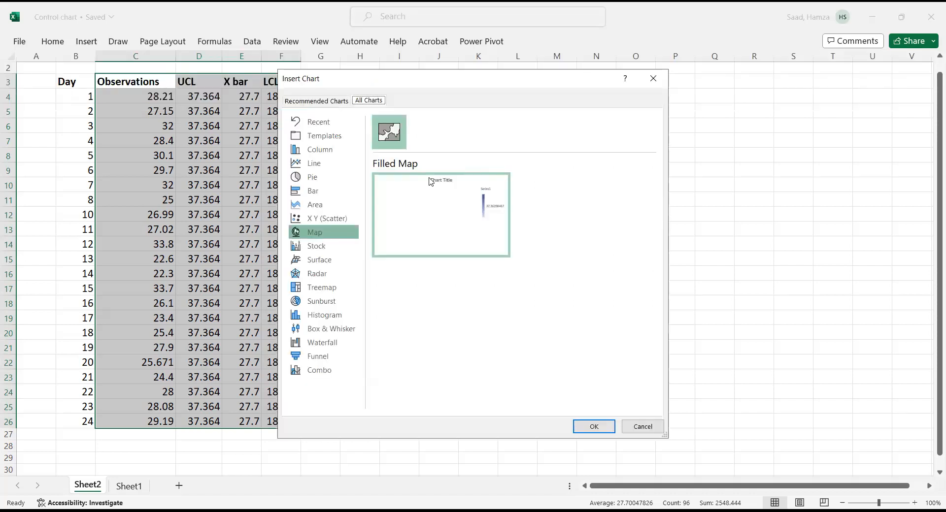
click(330, 164)
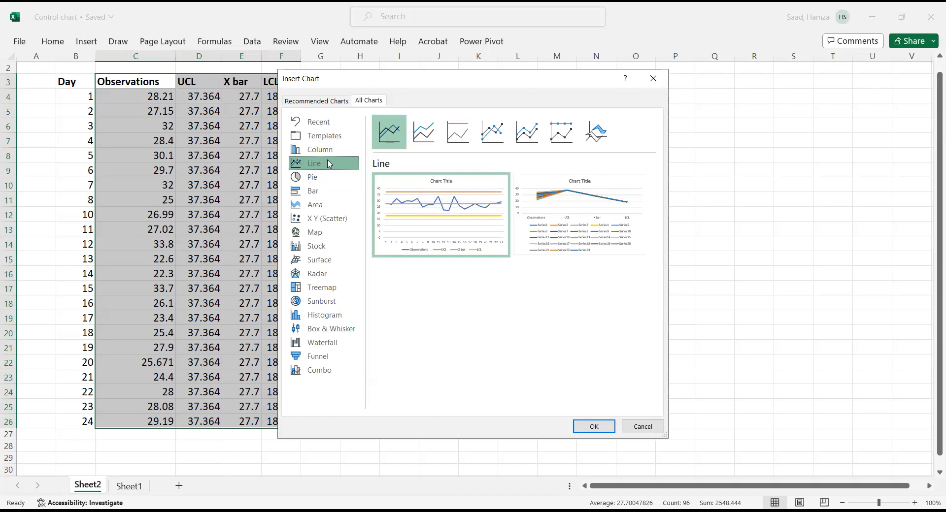
click(422, 142)
click(458, 133)
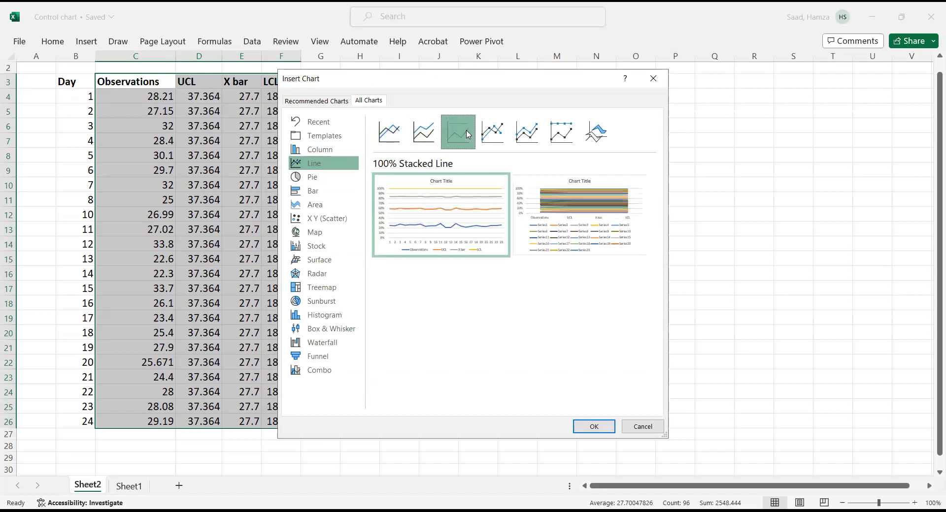
click(491, 135)
click(530, 134)
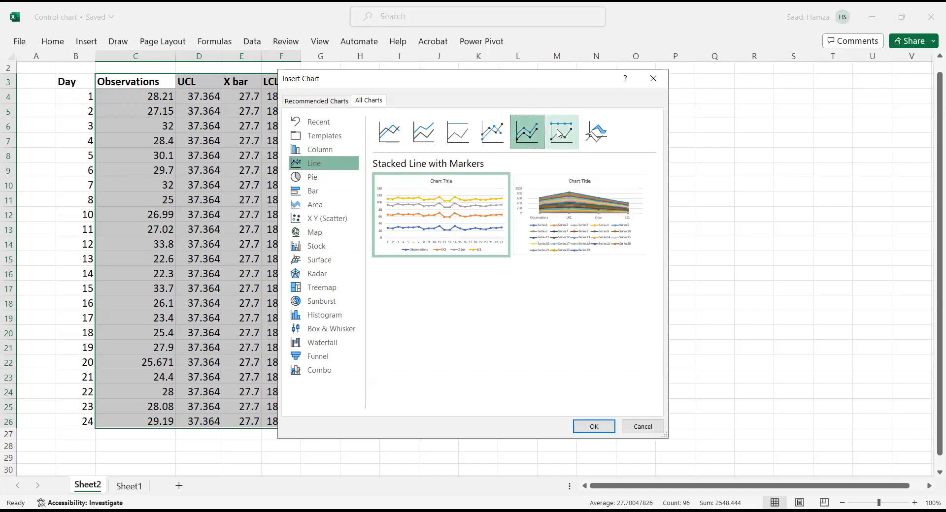
click(558, 134)
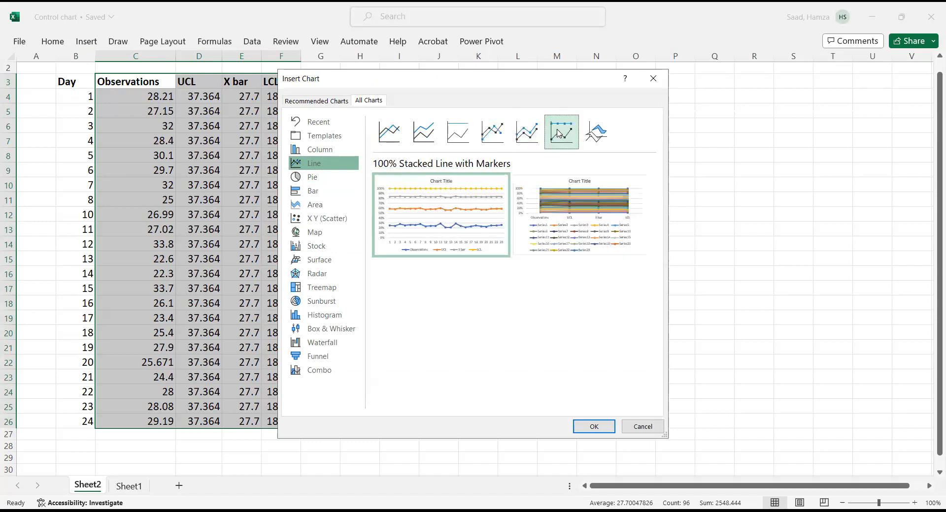
click(386, 144)
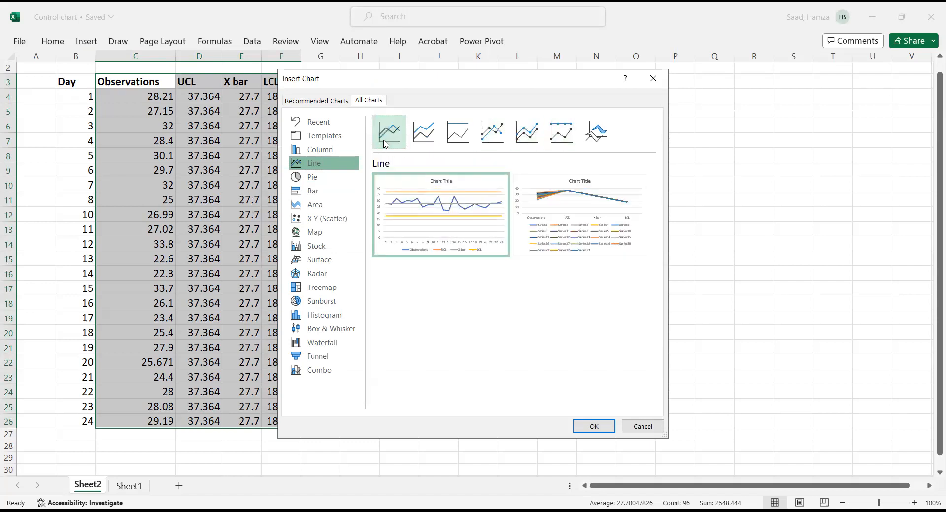
click(595, 427)
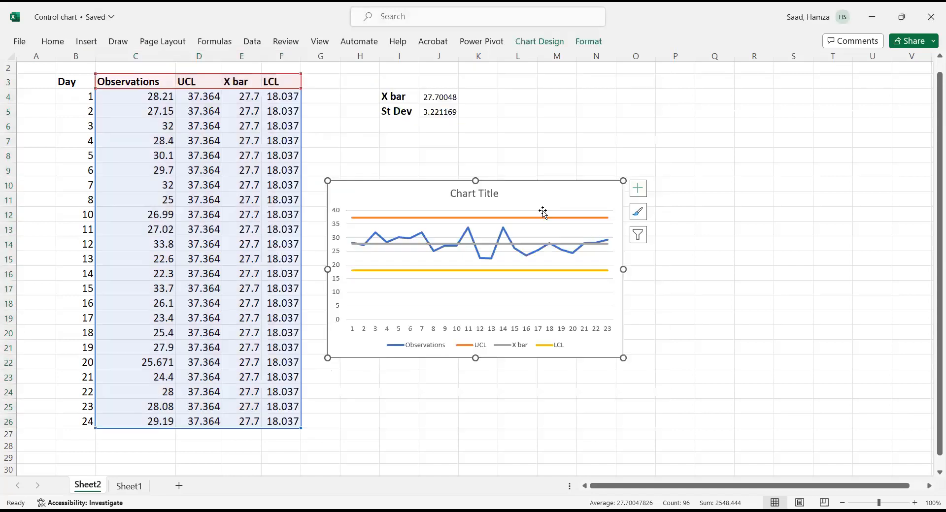
- Move the chart beside the table and enlarge it to span about rows 5 to 26
drag(576, 186, 630, 152)
drag(677, 326, 869, 397)
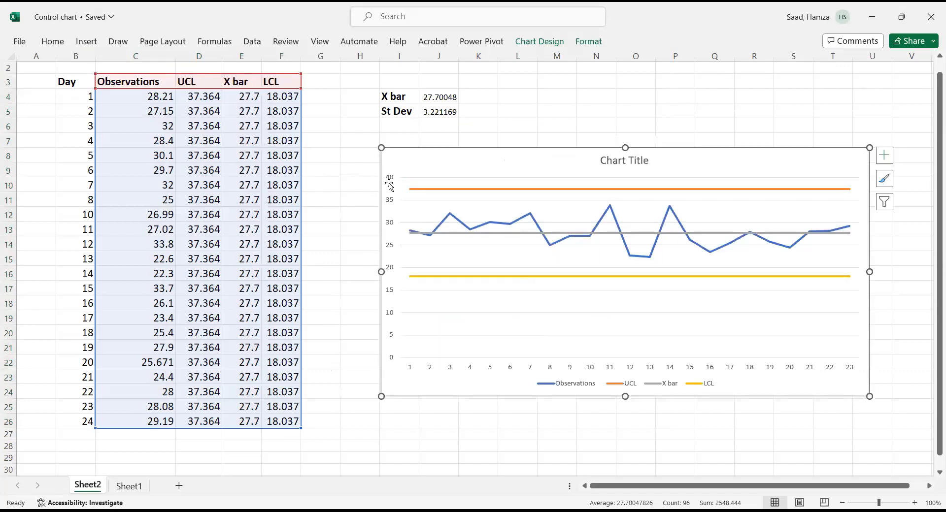
drag(381, 148, 329, 127)
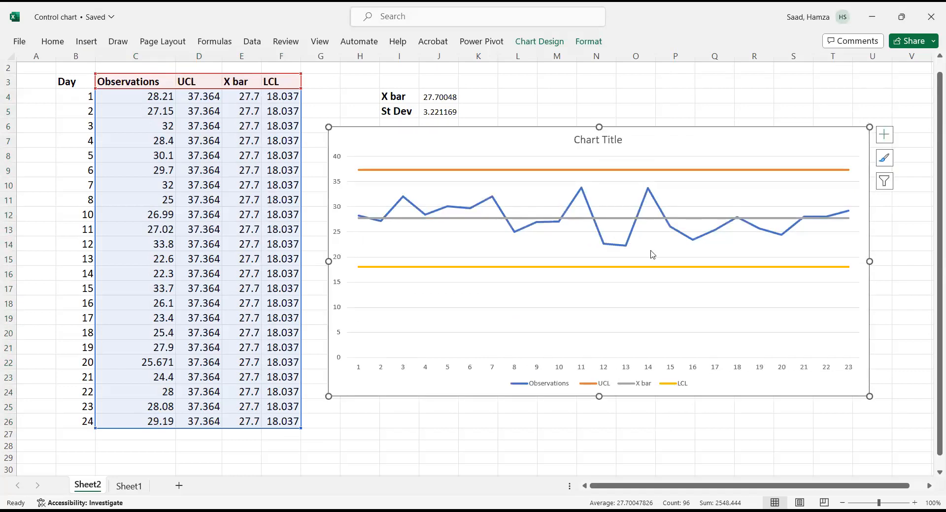
- Delete the chart title
click(641, 212)
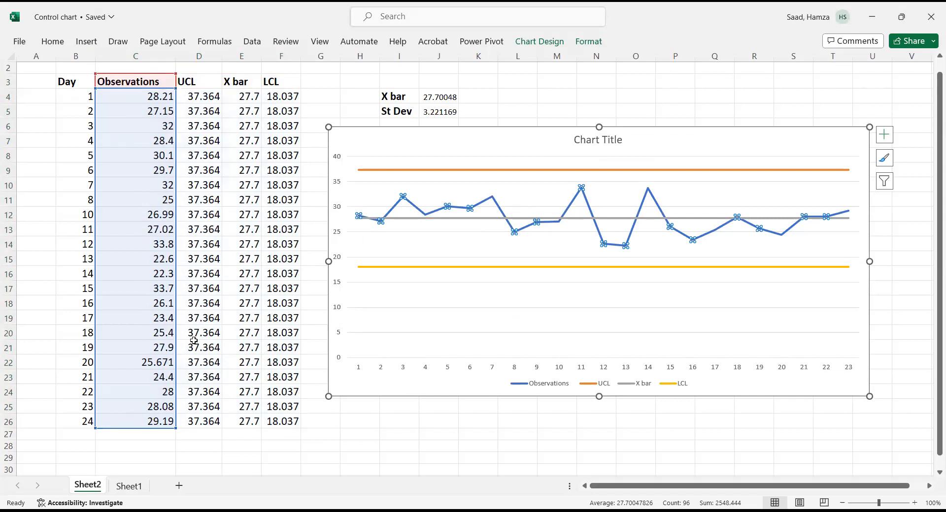
click(442, 267)
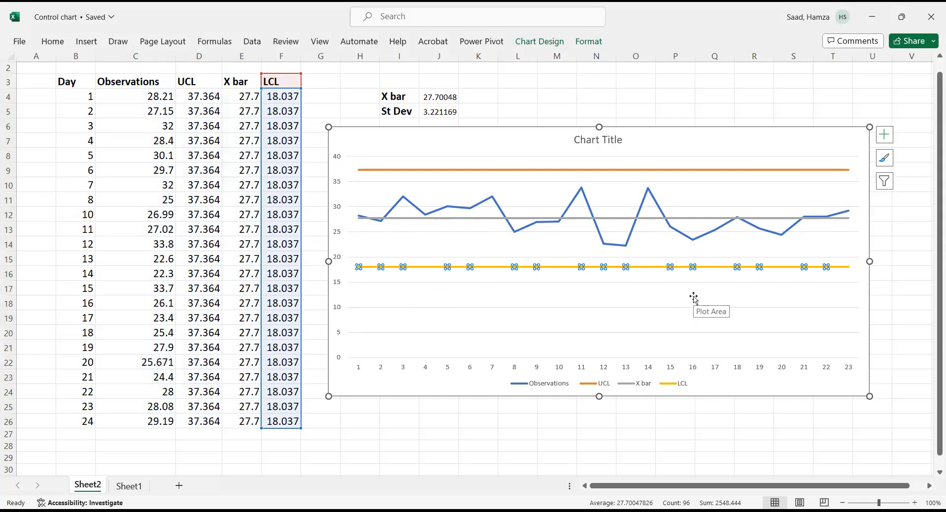
click(543, 170)
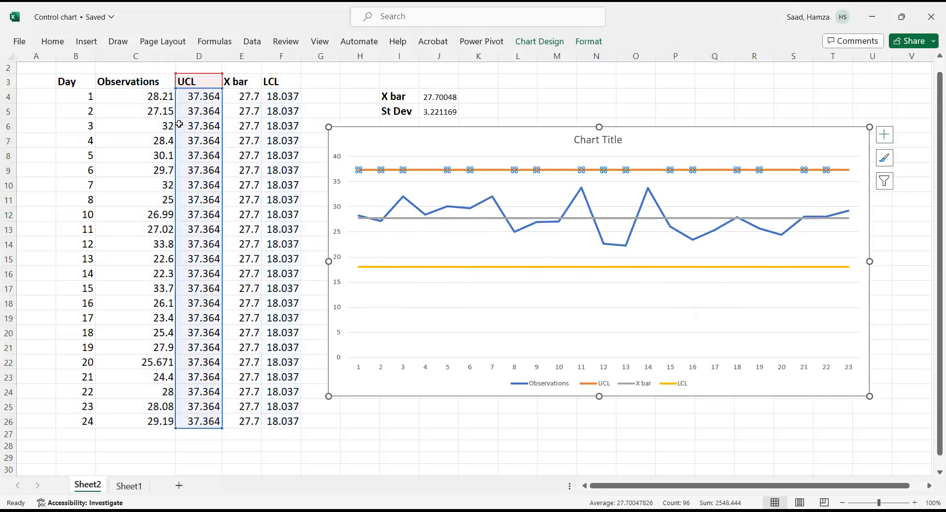
click(590, 139)
key(Delete)
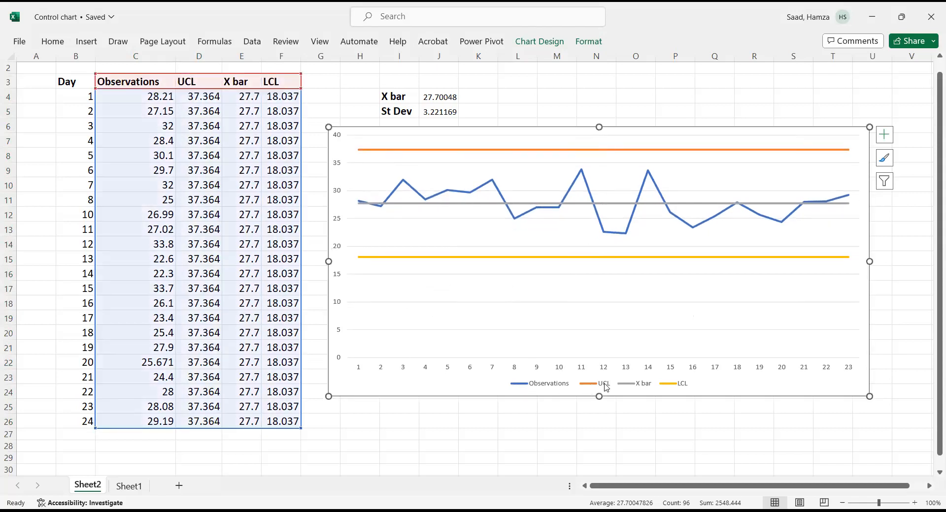
- Delete the chart legend and the horizontal gridlines
click(632, 391)
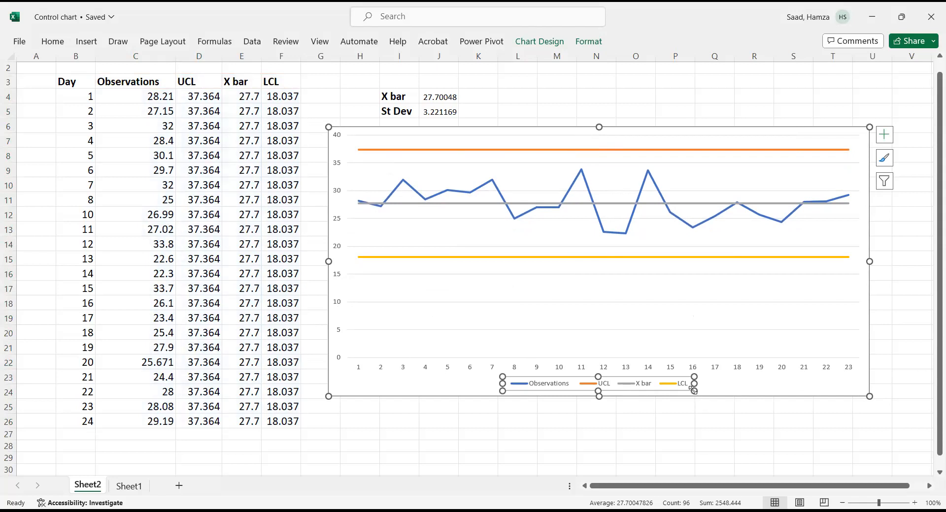
key(Delete)
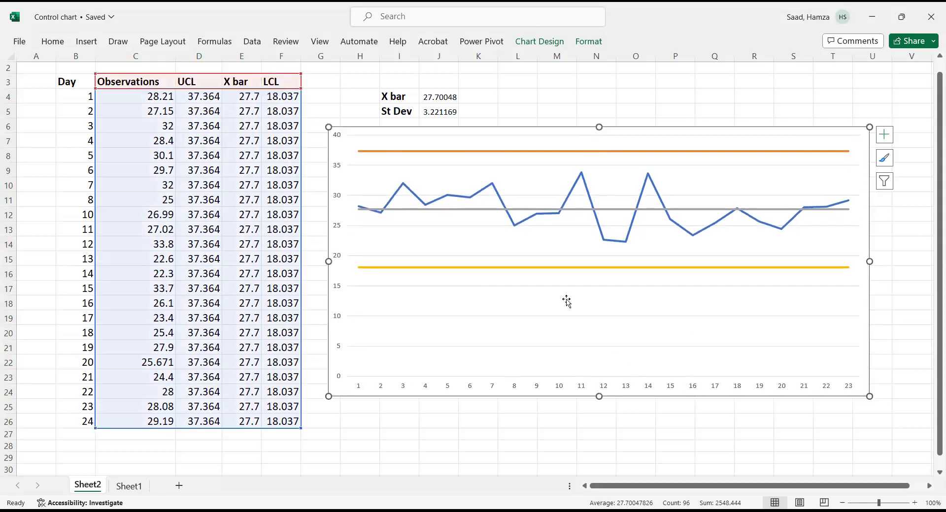
click(589, 319)
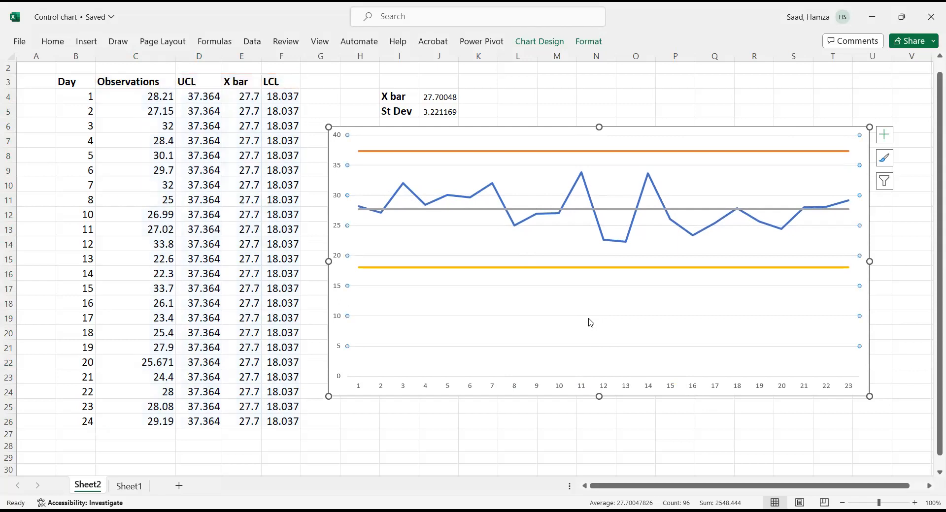
key(Delete)
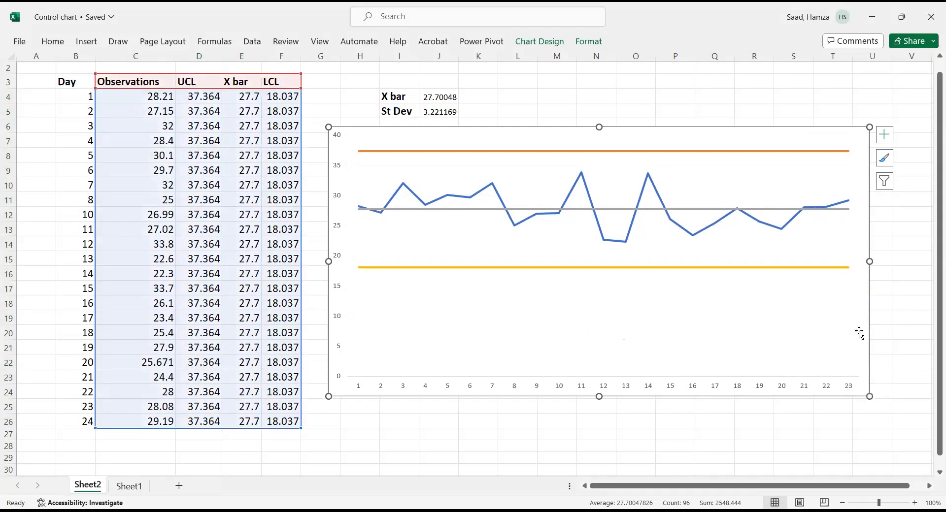
- Fill the chart area with a light orange theme colour
right_click(863, 392)
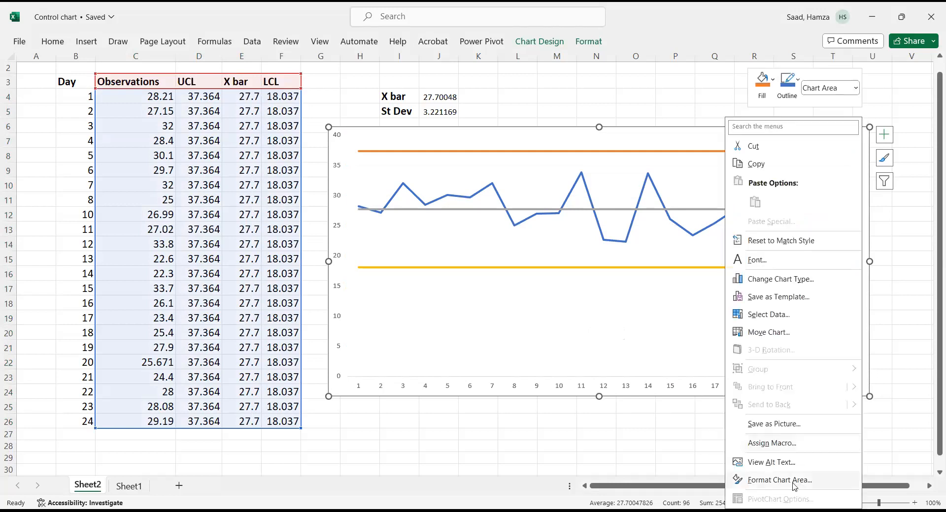
click(779, 480)
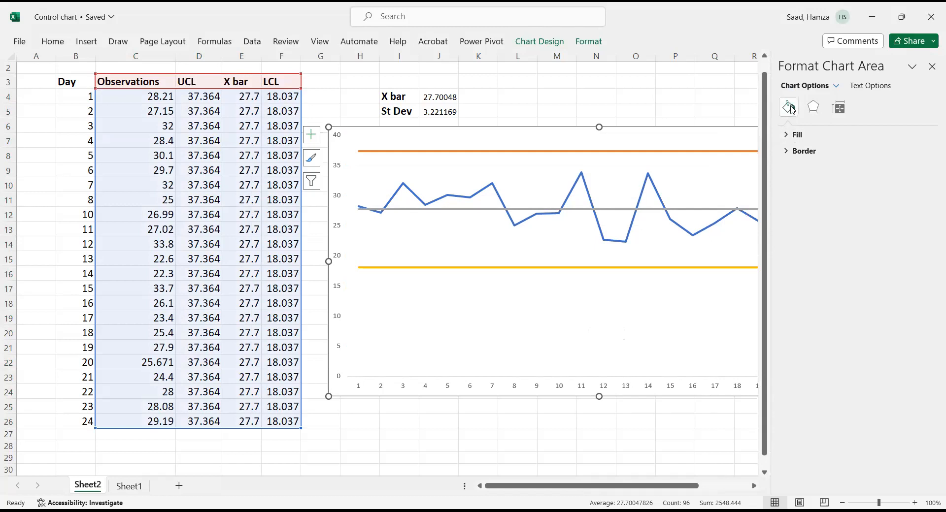
click(790, 136)
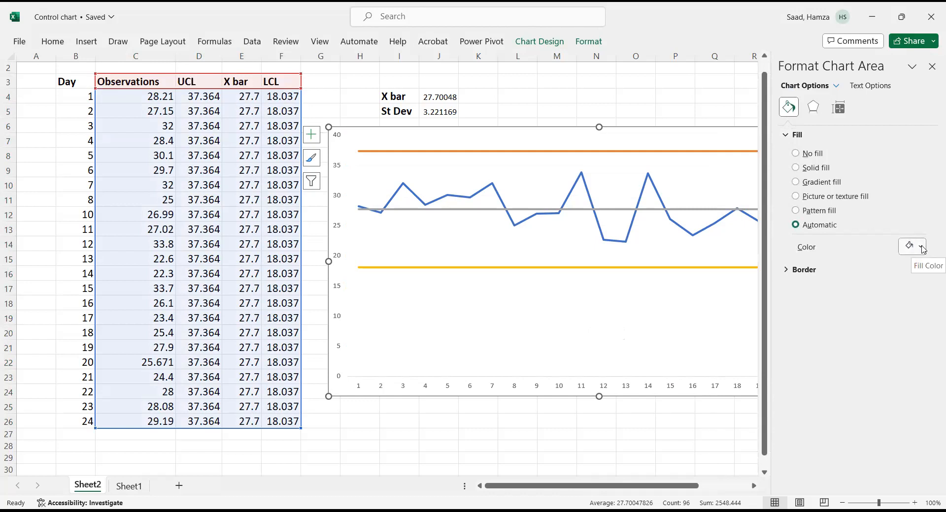
click(922, 248)
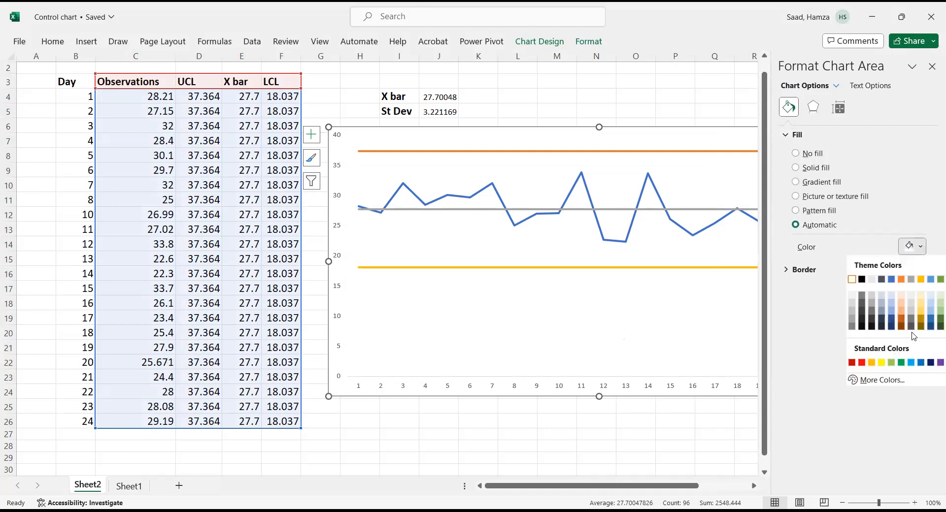
click(901, 299)
click(932, 67)
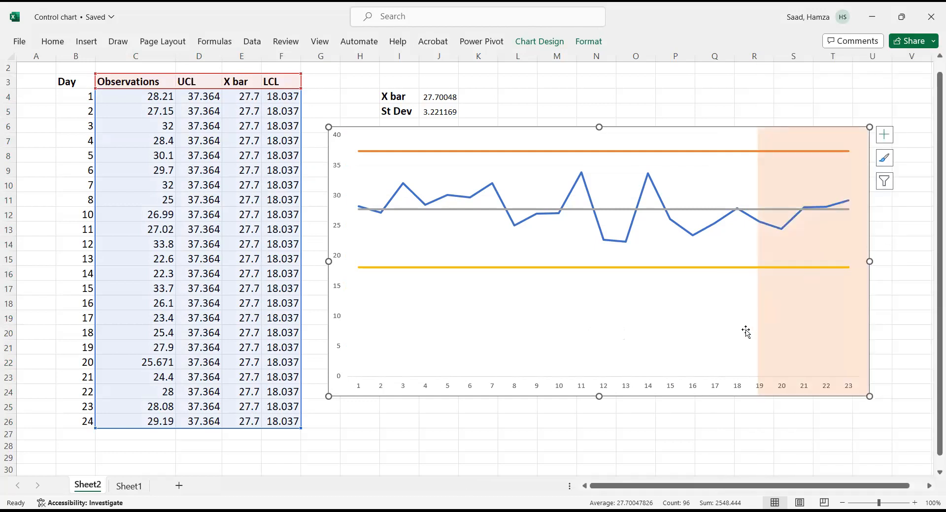
- Give the plot area a solid light orange fill
click(746, 331)
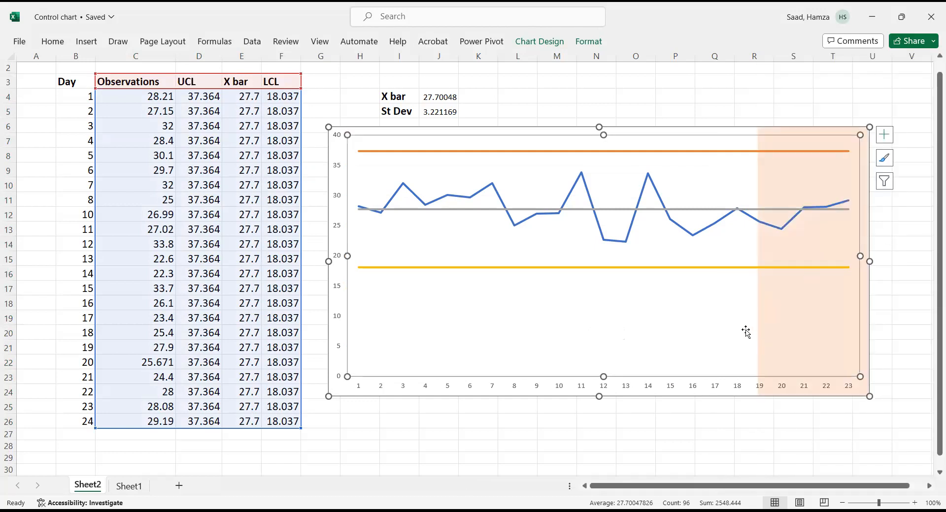
right_click(746, 372)
click(776, 487)
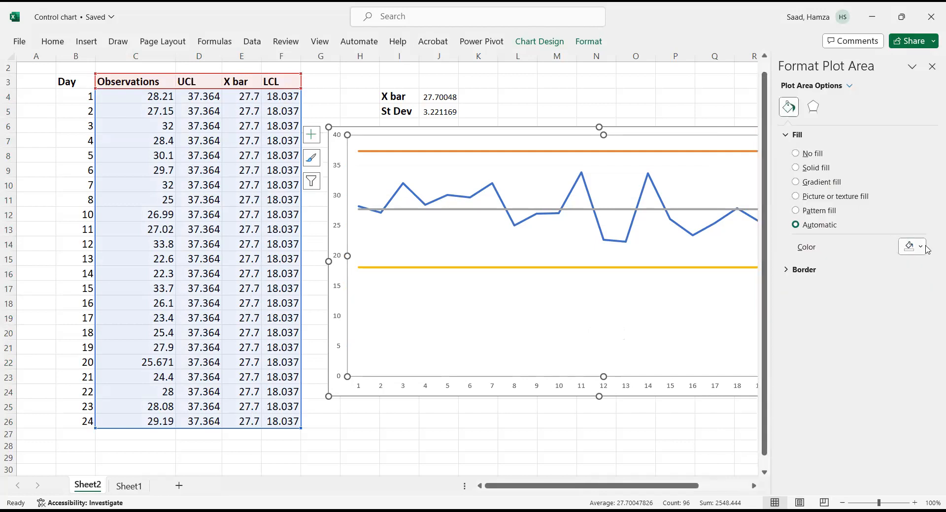
click(902, 307)
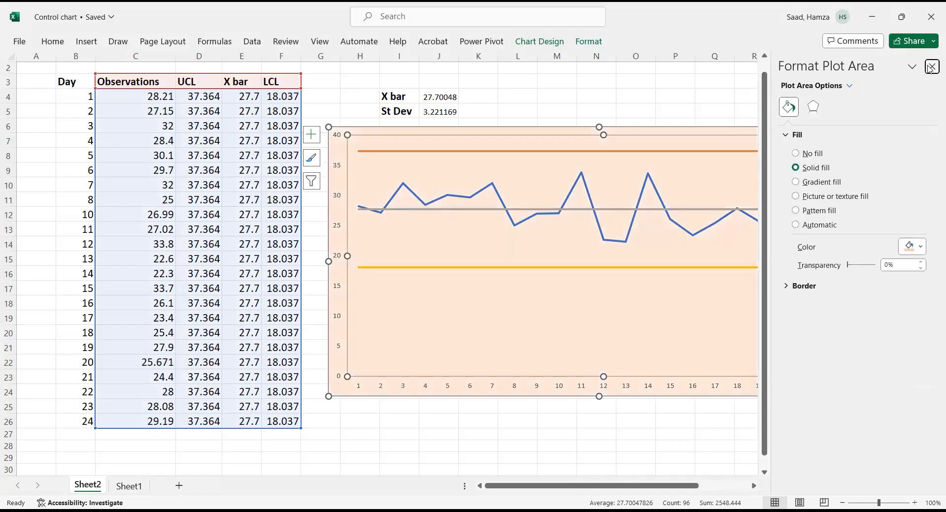
click(931, 67)
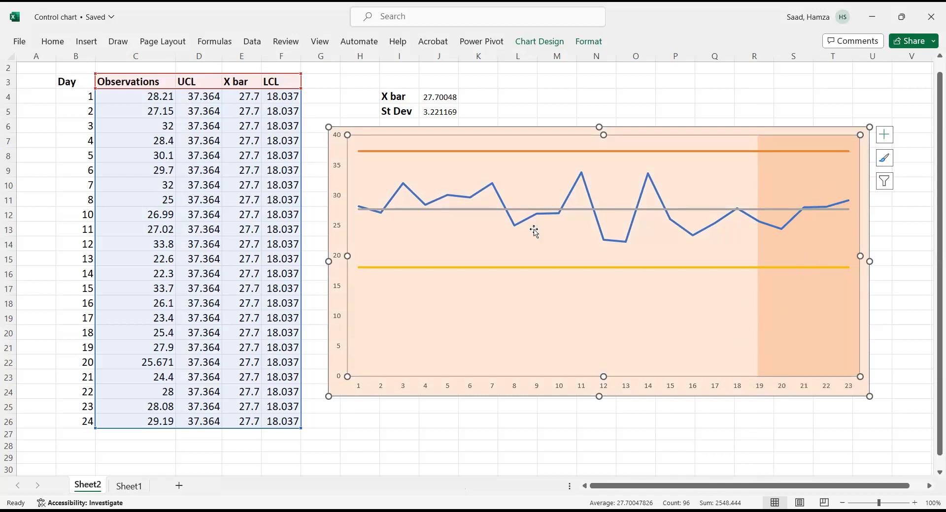
click(589, 198)
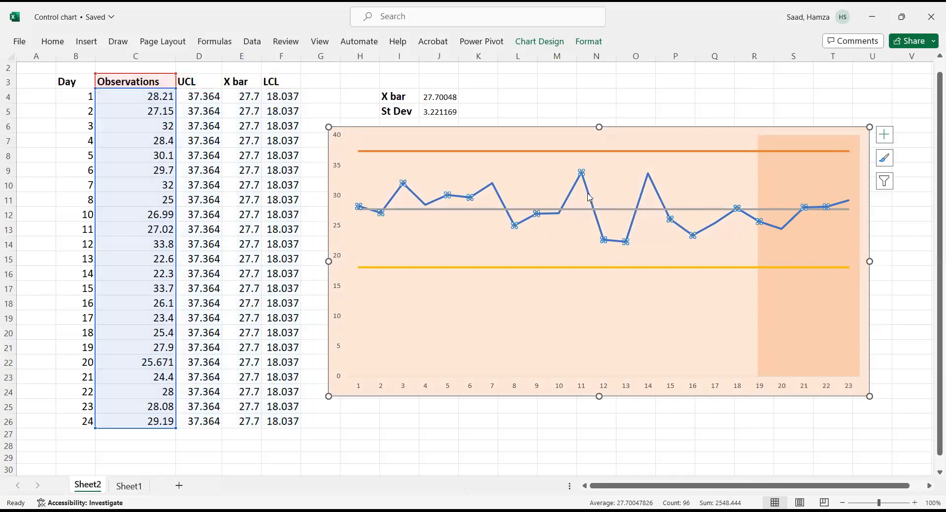
click(582, 268)
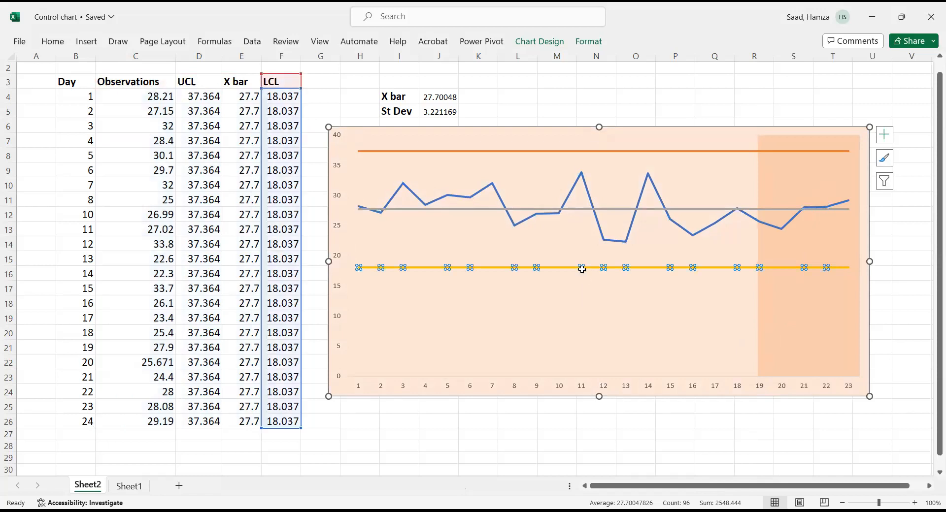
double_click(582, 268)
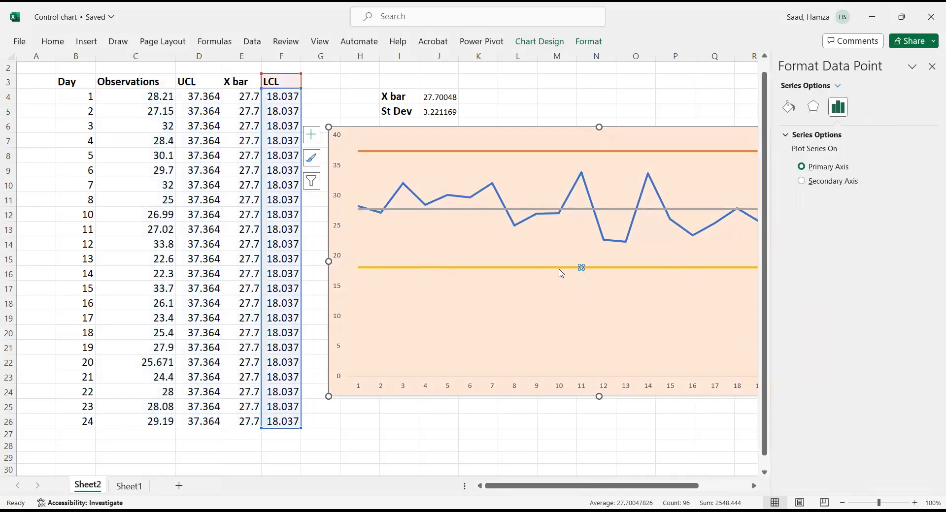
click(597, 298)
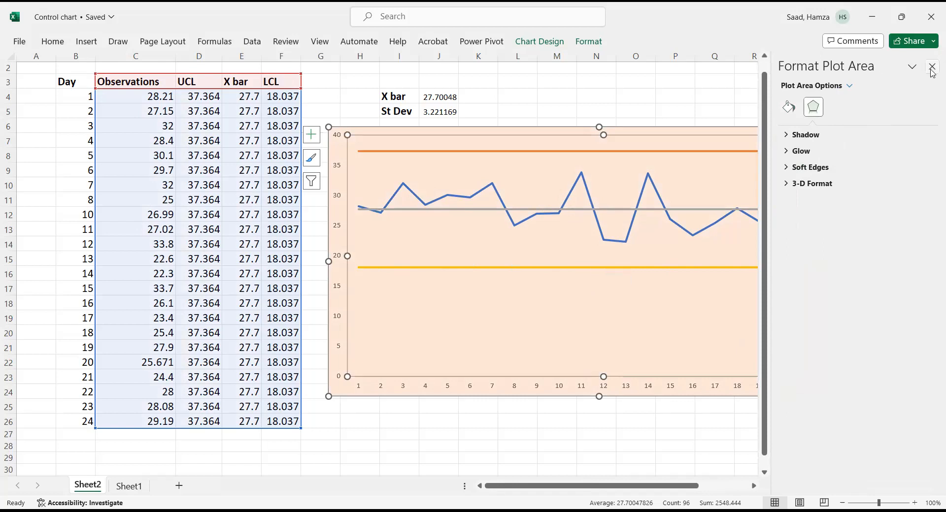
click(931, 68)
- Change the LCL series line to a solid green standard colour
click(692, 268)
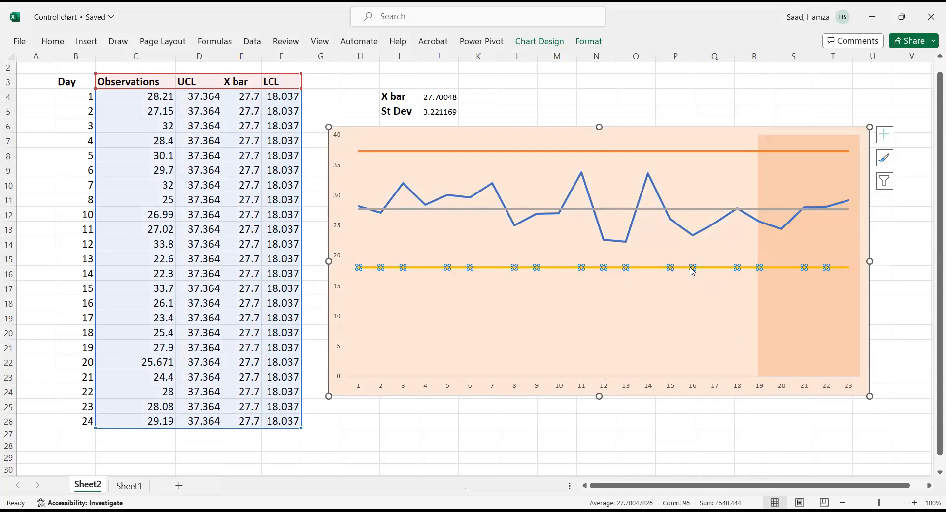
right_click(690, 267)
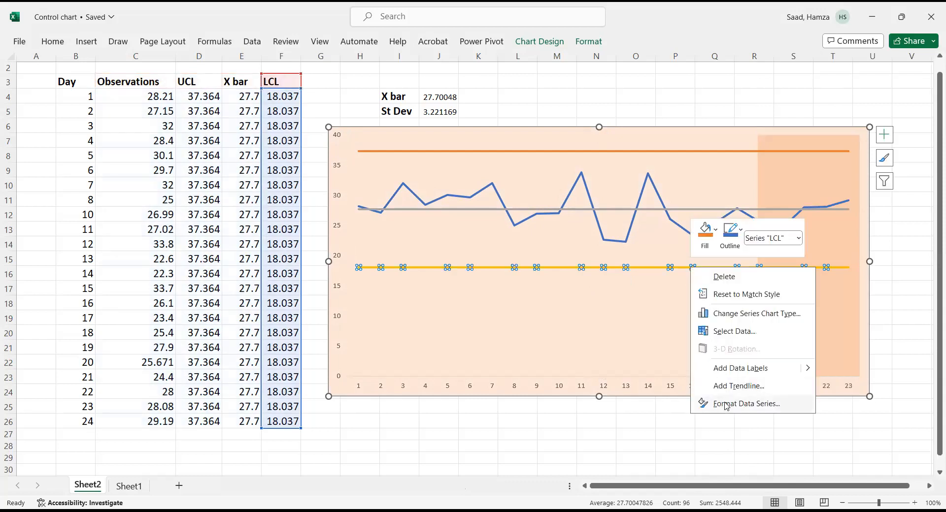
click(746, 404)
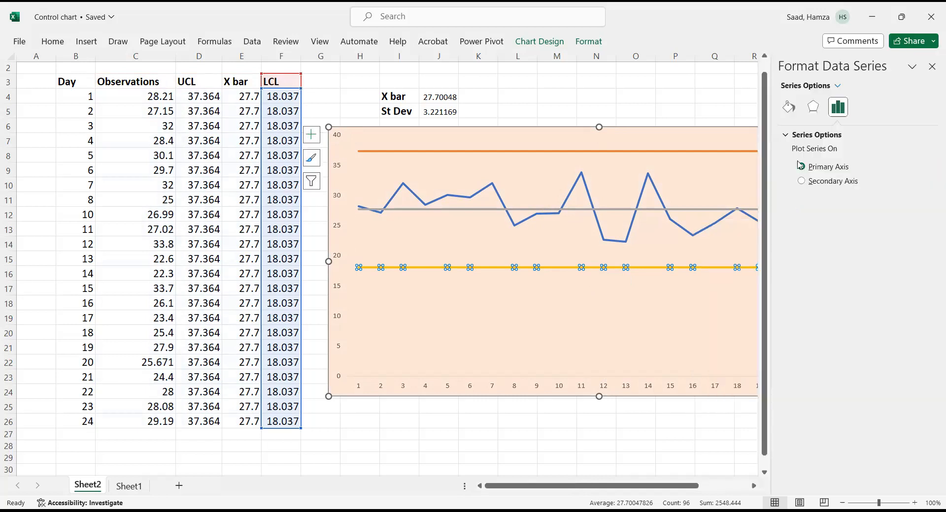
click(789, 107)
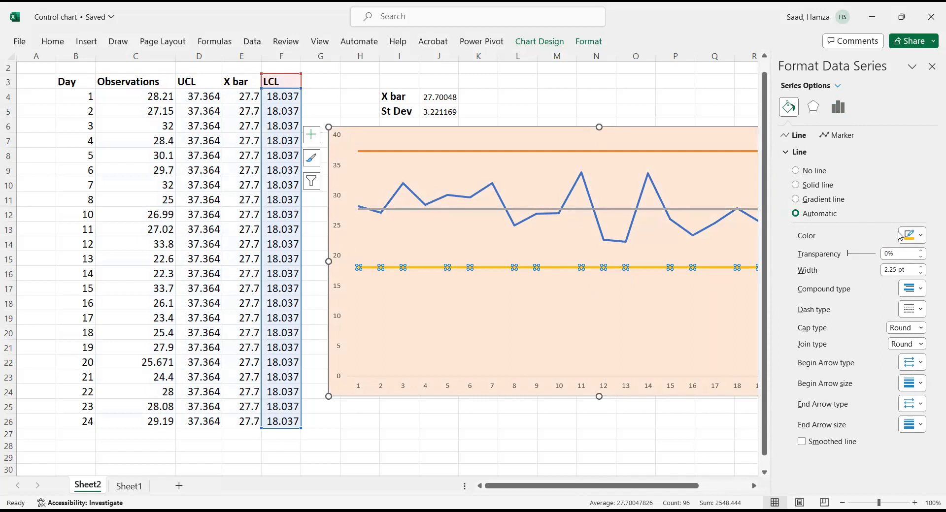
click(921, 236)
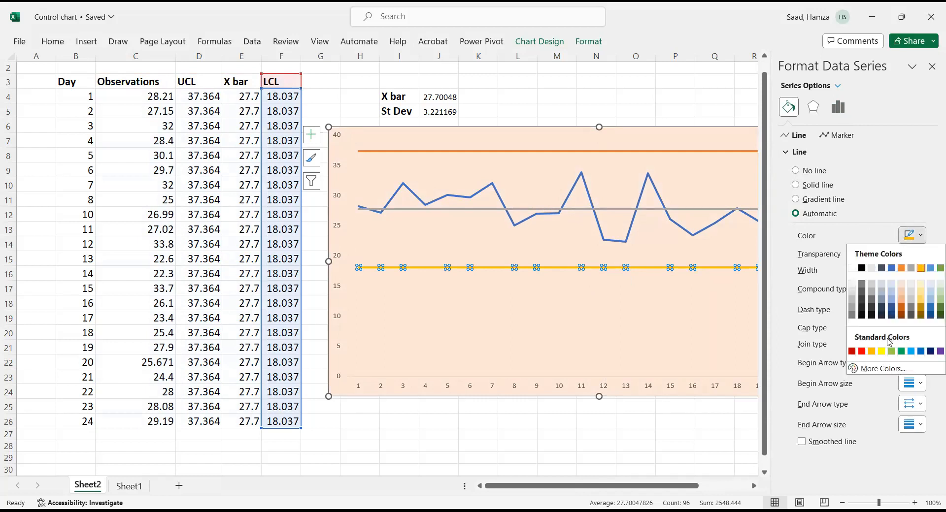
click(902, 351)
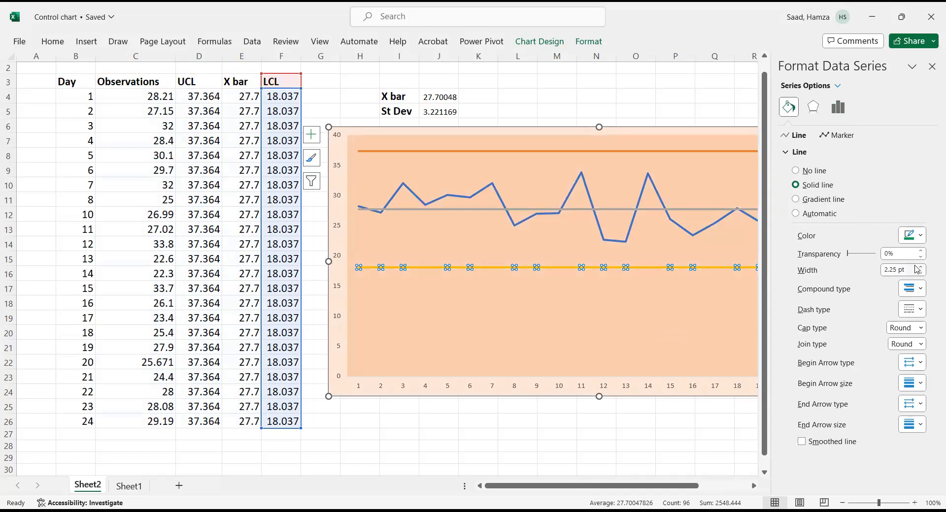
click(921, 237)
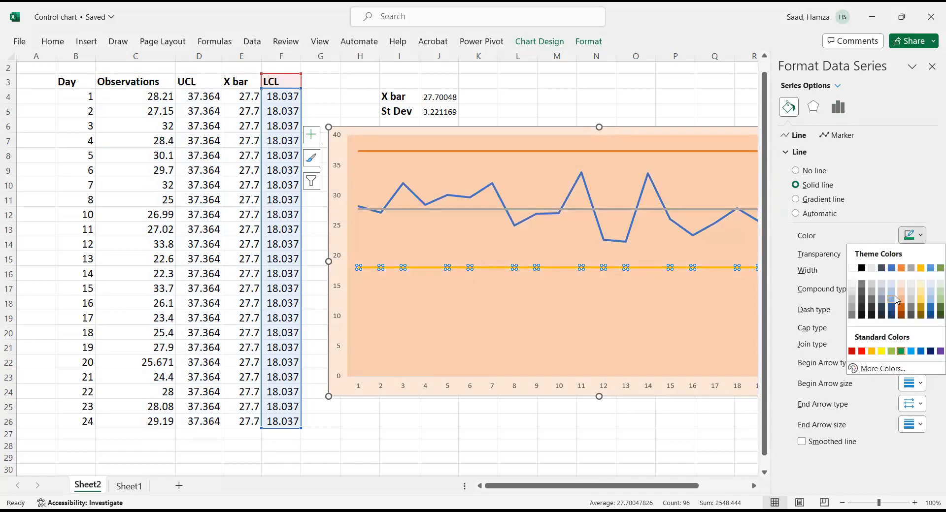
click(902, 351)
click(667, 340)
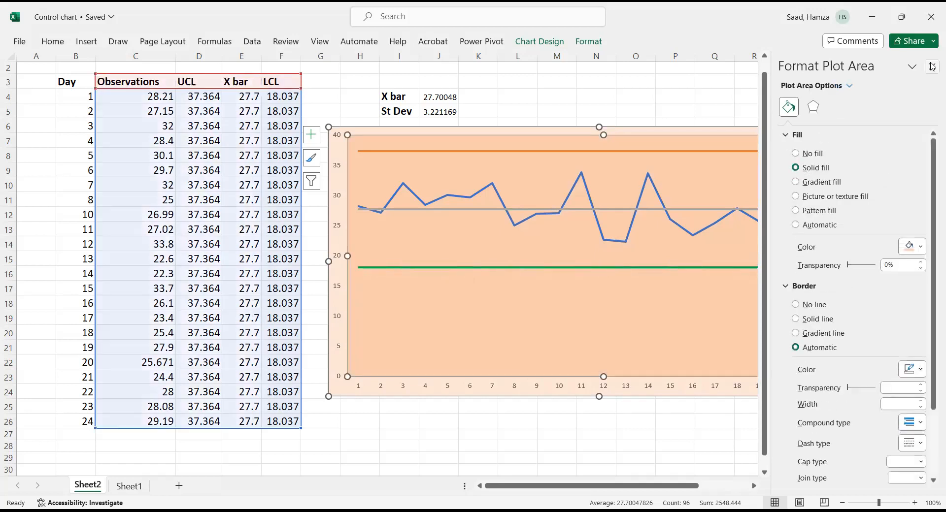
click(932, 67)
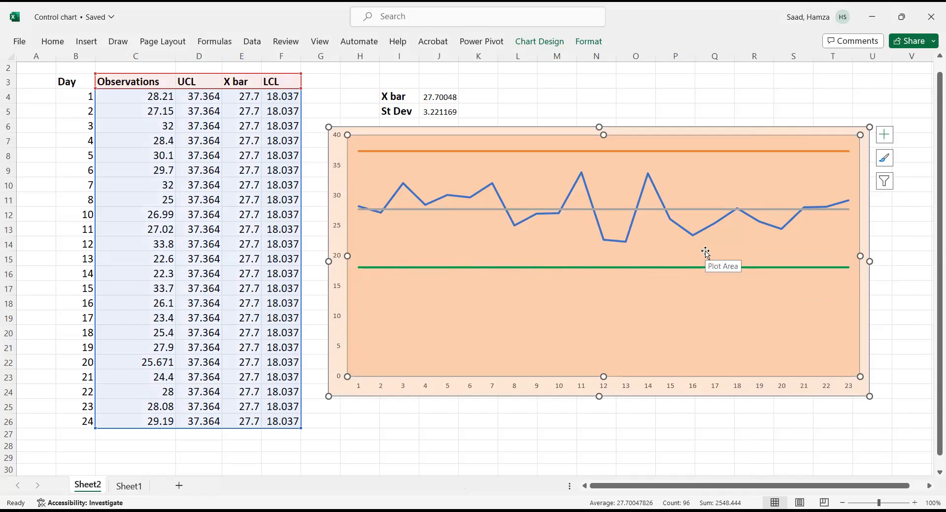
- Add data labels to the Observations series
click(641, 202)
right_click(641, 202)
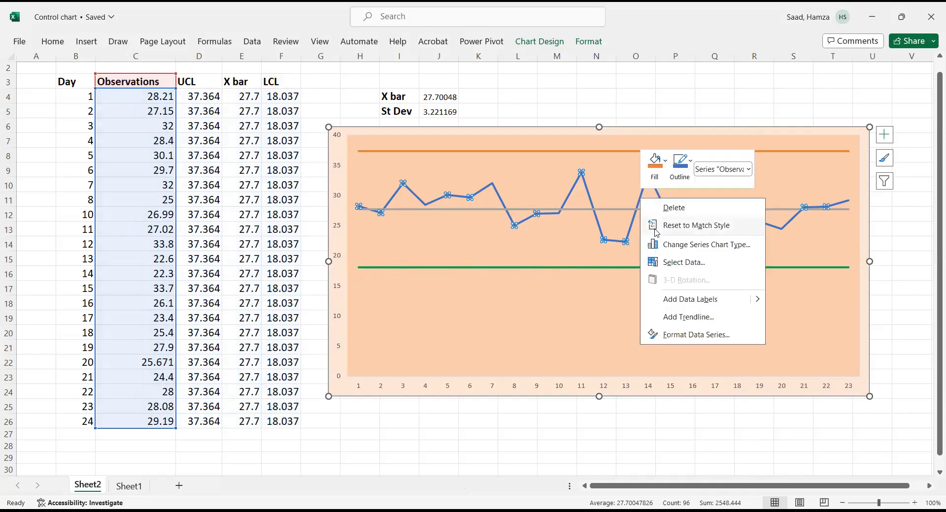
click(684, 300)
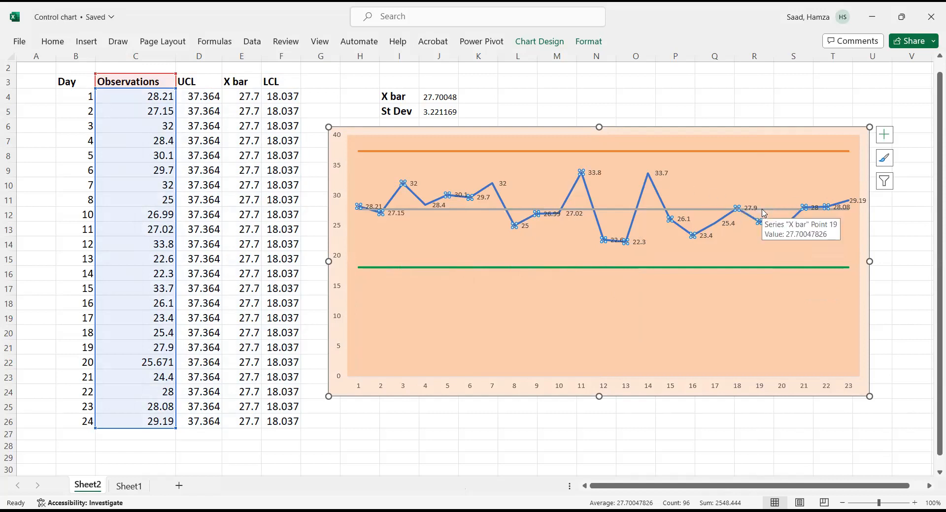
- Temporarily set day 8's observation to 90, then restore it to 25
click(150, 195)
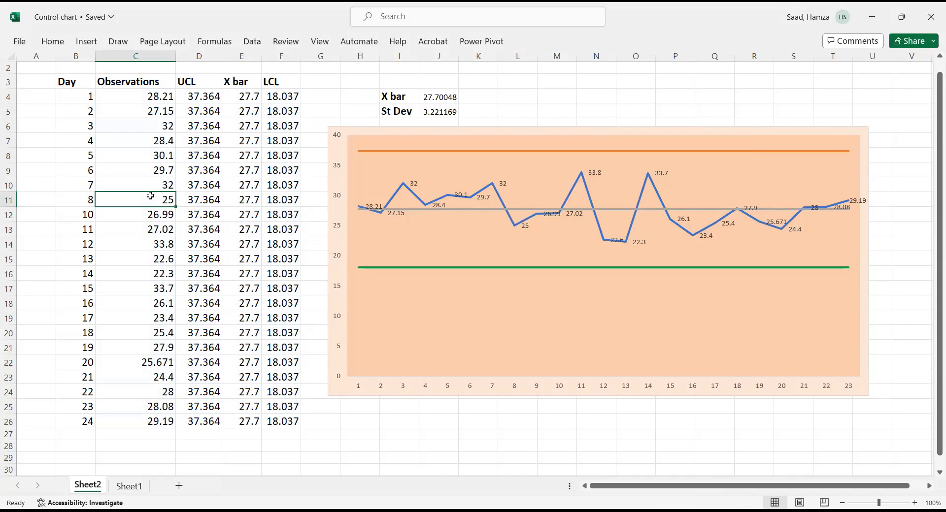
text(90)
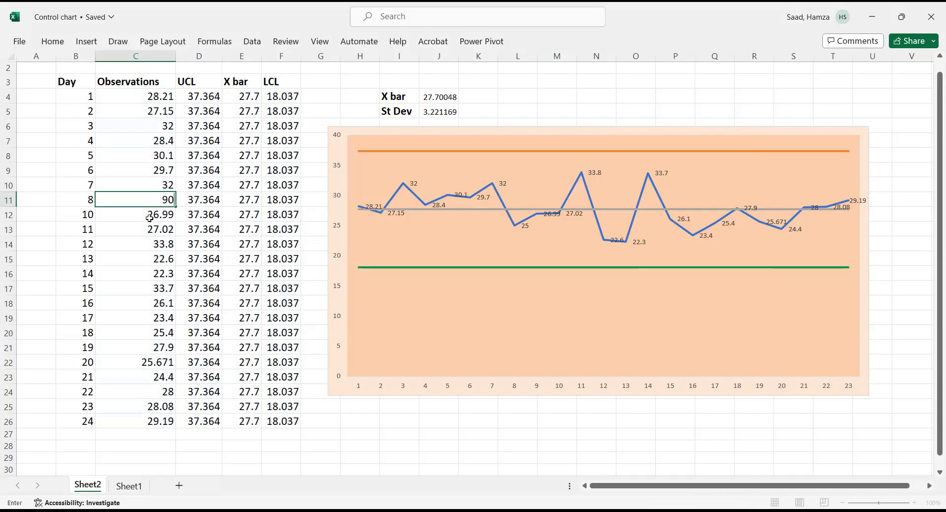
key(Return)
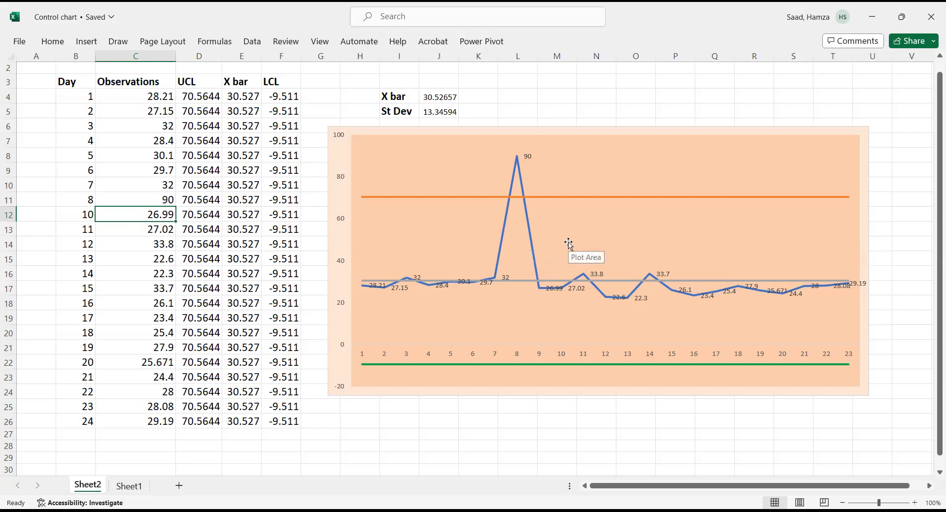
click(157, 198)
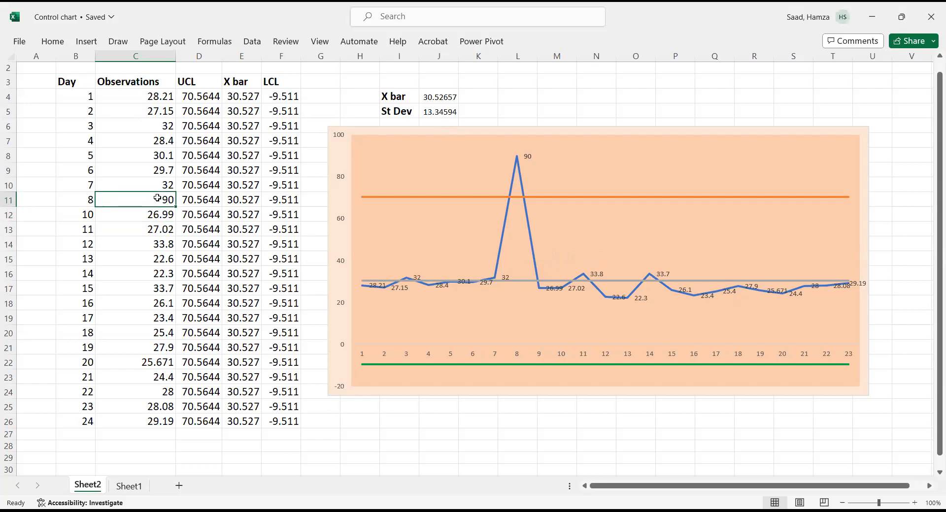
text(25)
click(153, 228)
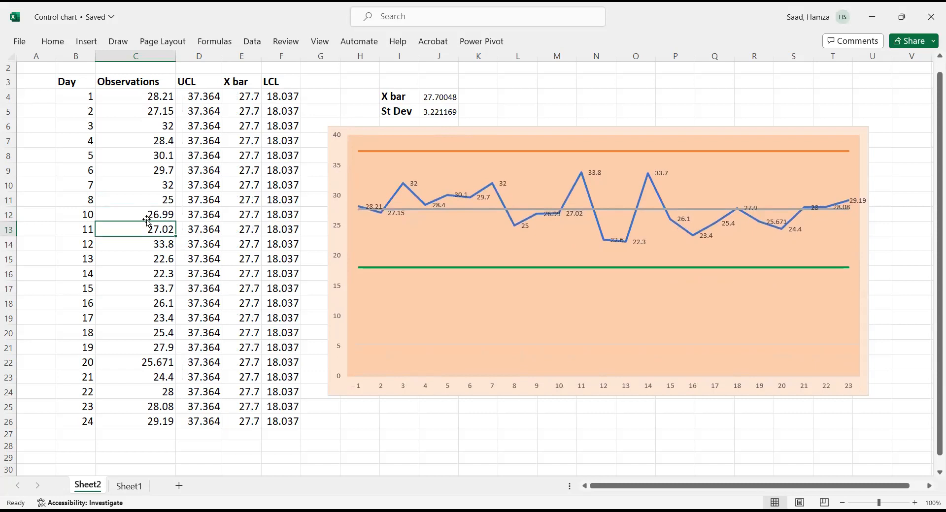
- Set day 22's observation to 60
click(149, 390)
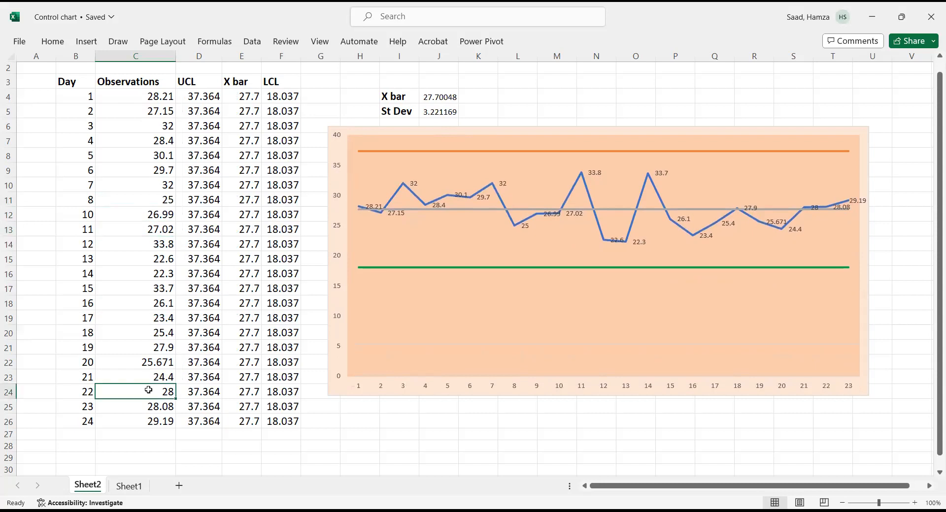
text(60)
key(Return)
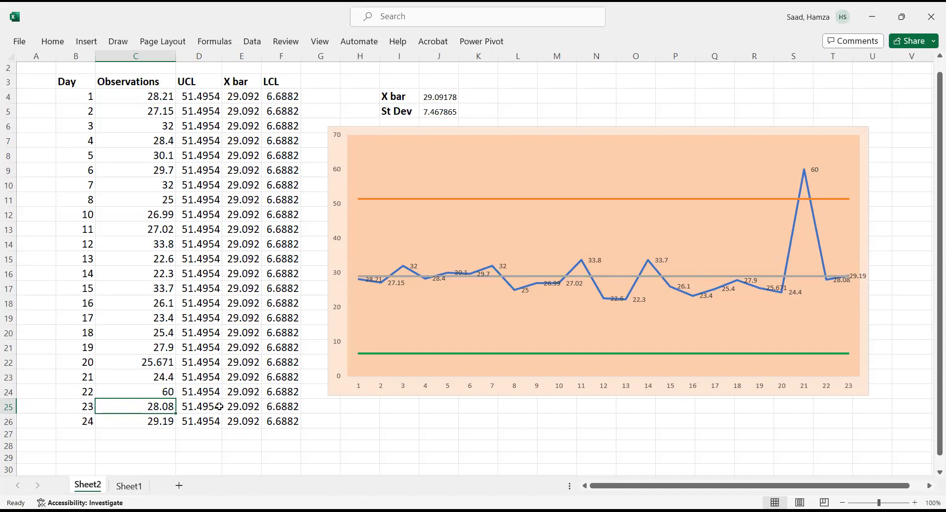
- Change day 22's observation to 34
click(157, 393)
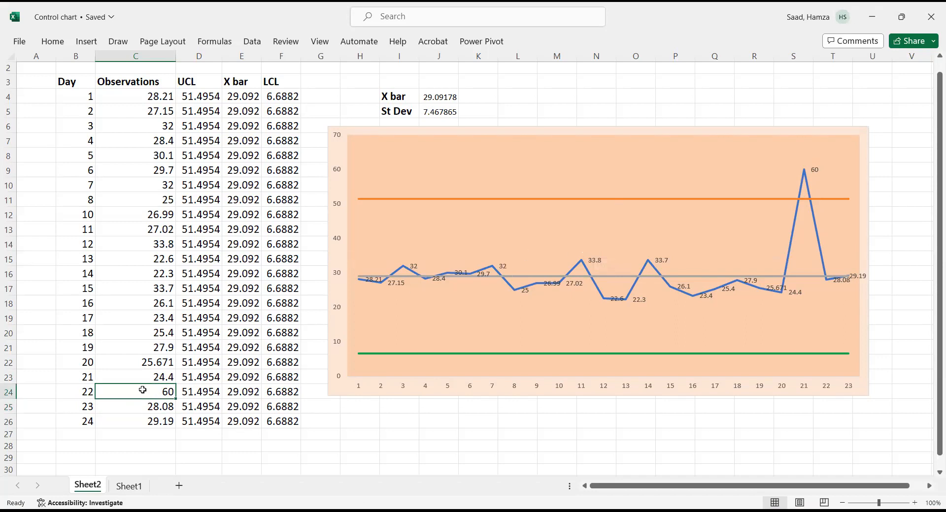
text(34)
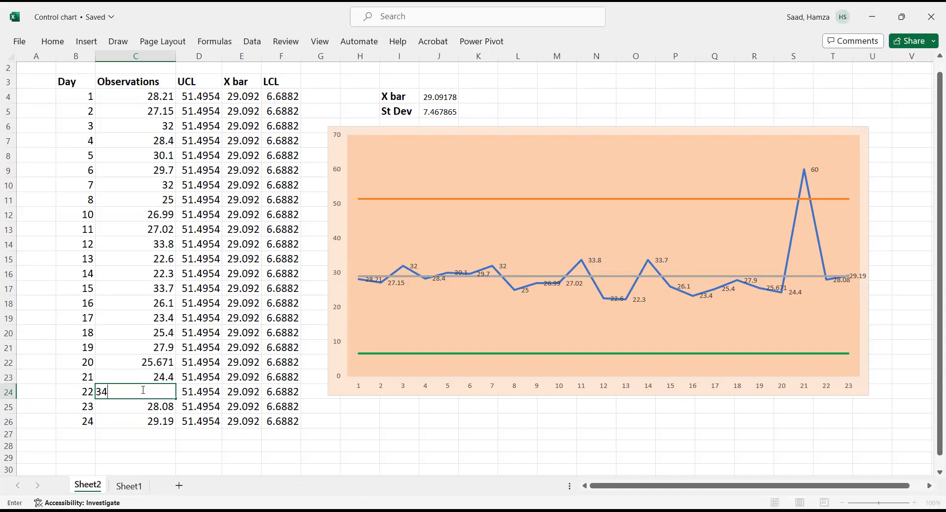
click(142, 421)
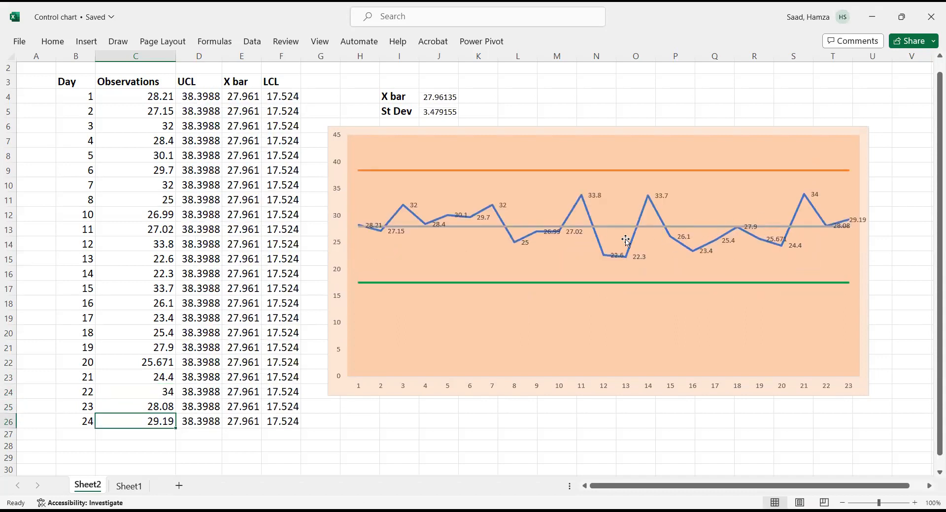
- Convert the data range B3:F26 into a table with headers
mouse_move(637, 244)
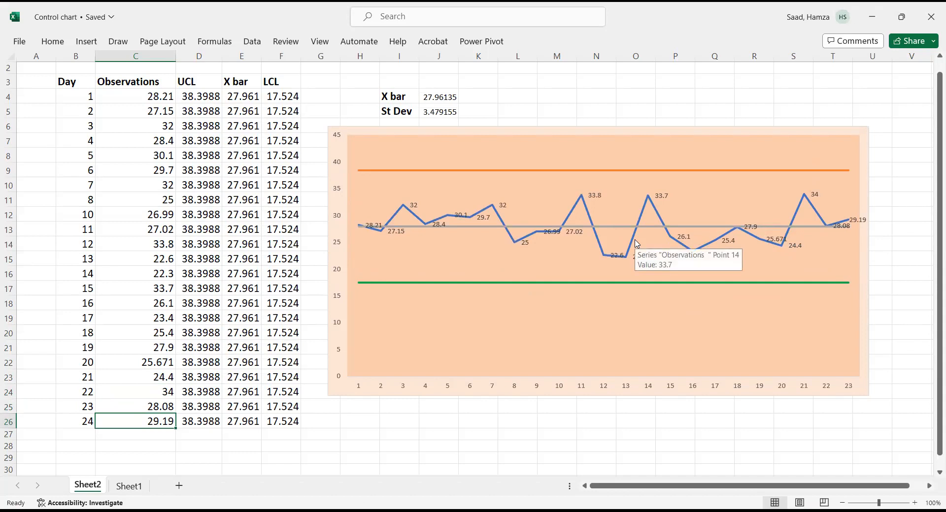
click(64, 82)
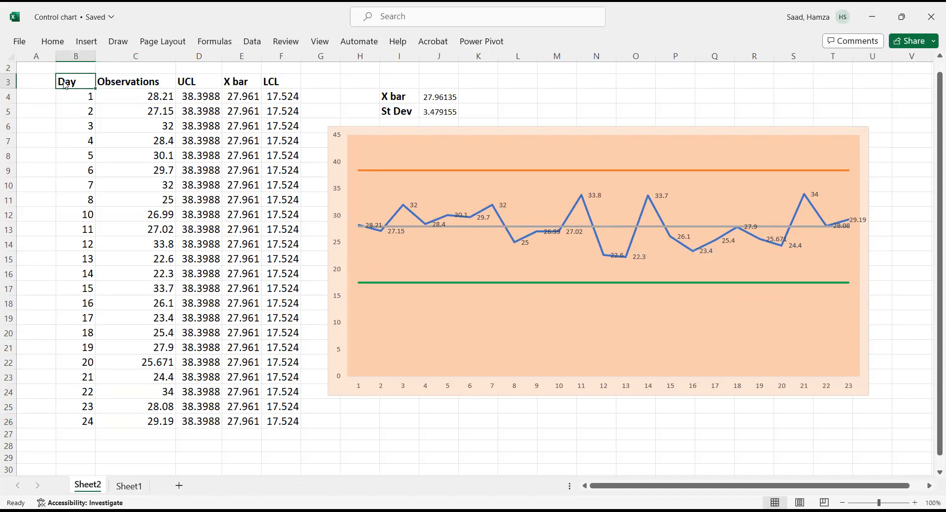
key(ctrl+t)
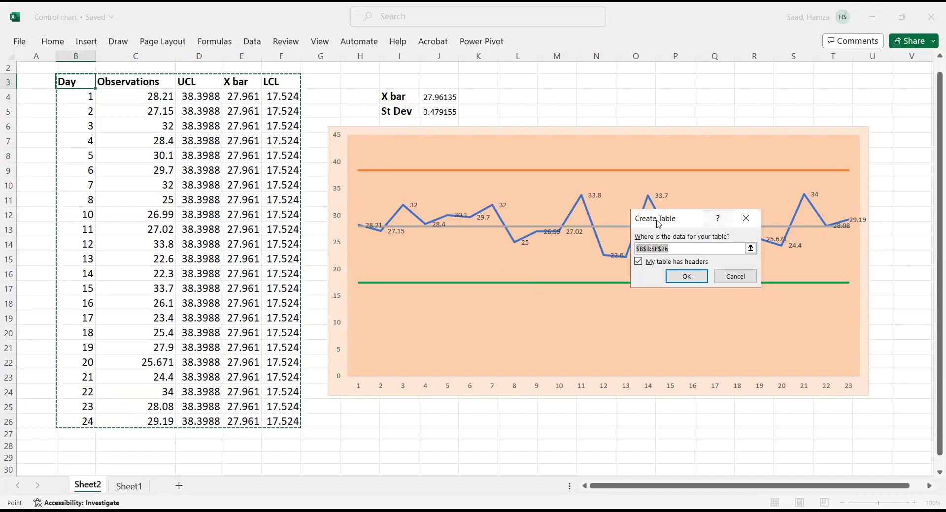
click(675, 277)
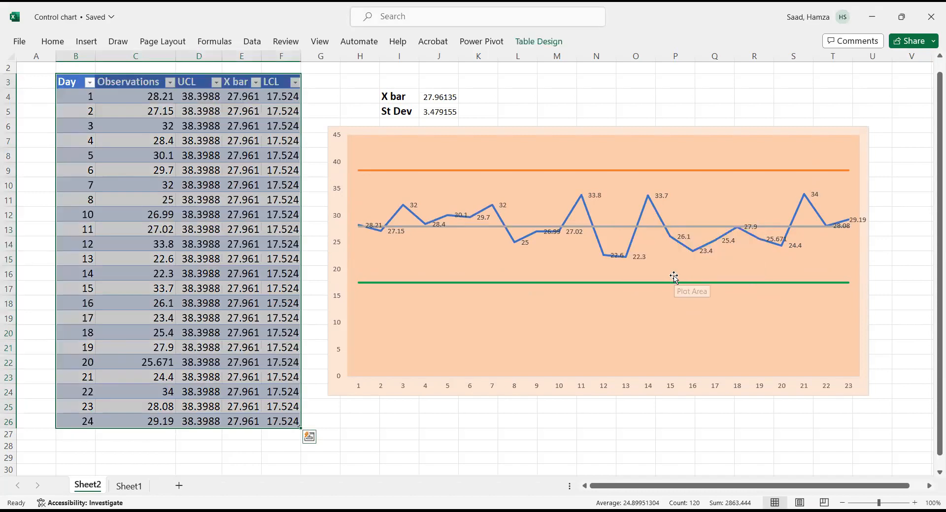